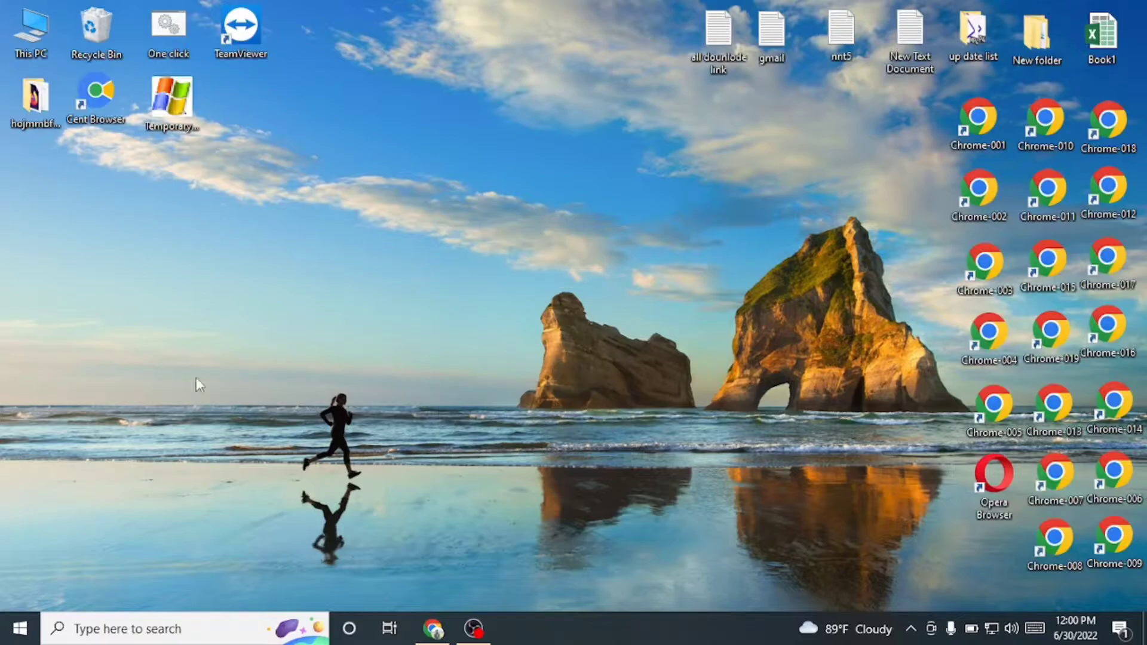
pyautogui.rightClick(275, 346)
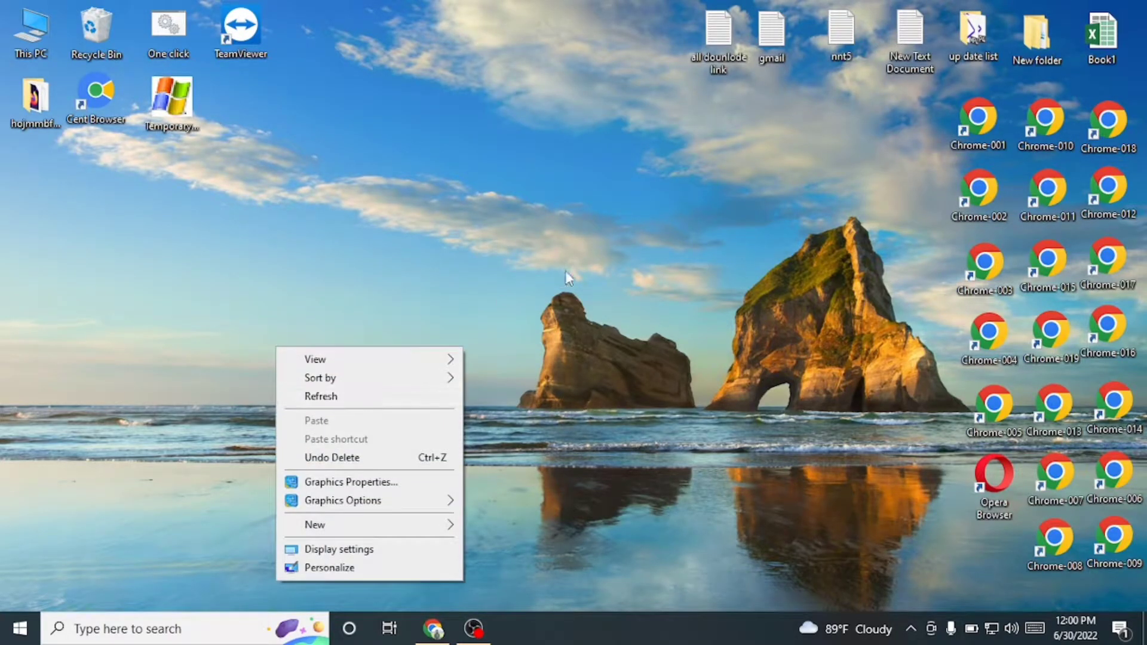
pyautogui.click(388, 397)
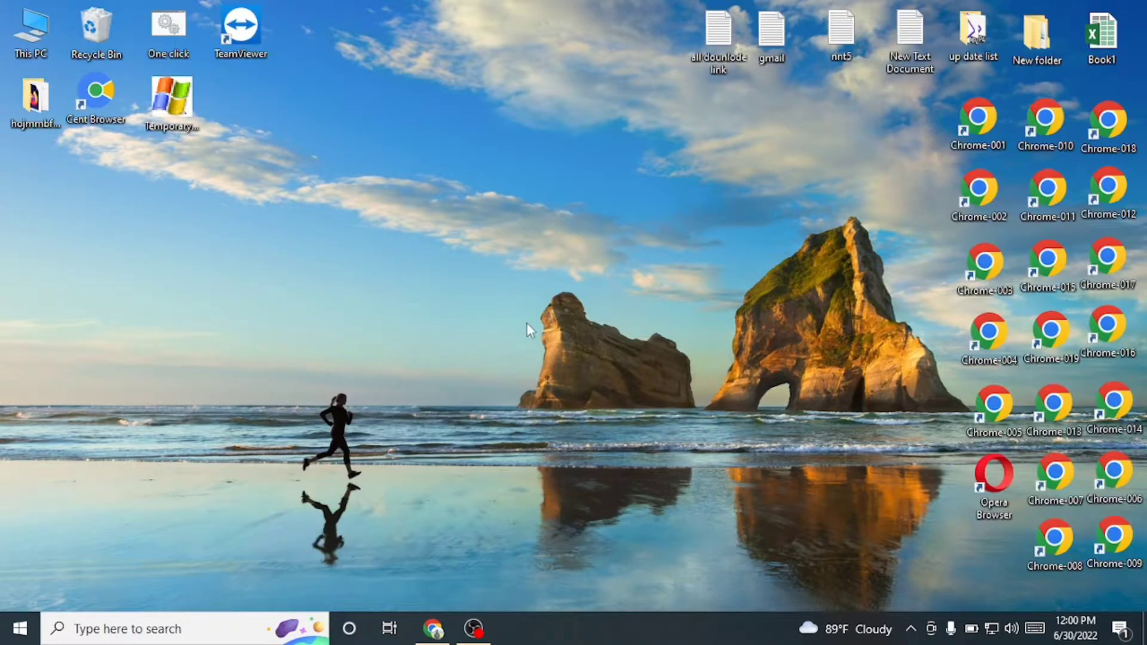
pyautogui.rightClick(593, 307)
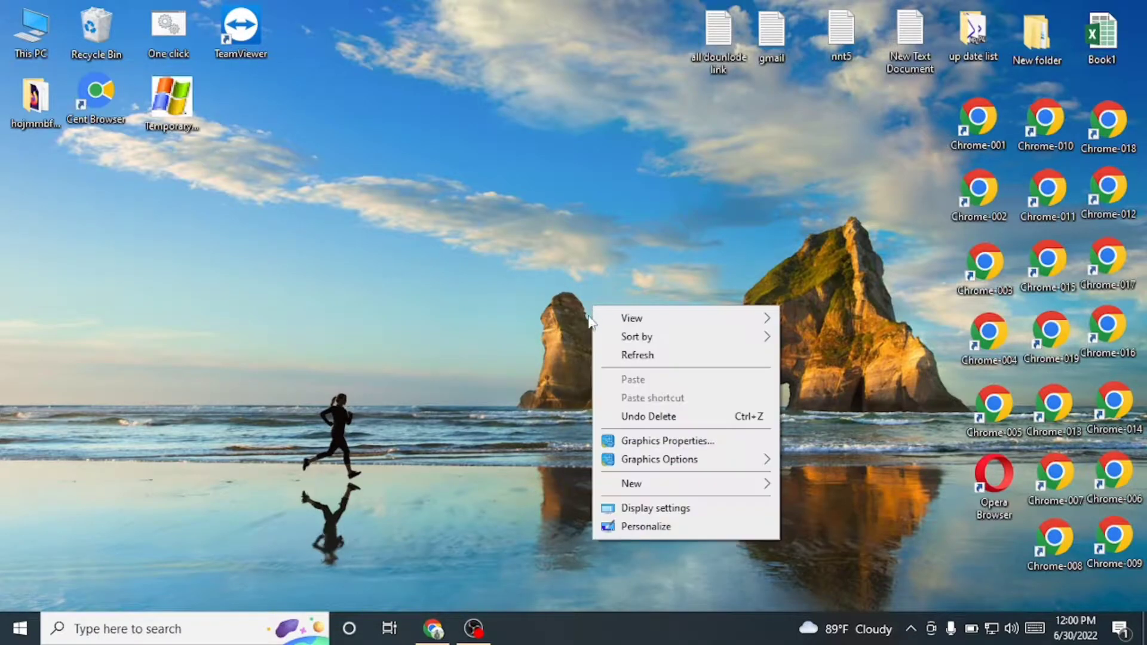
pyautogui.click(628, 358)
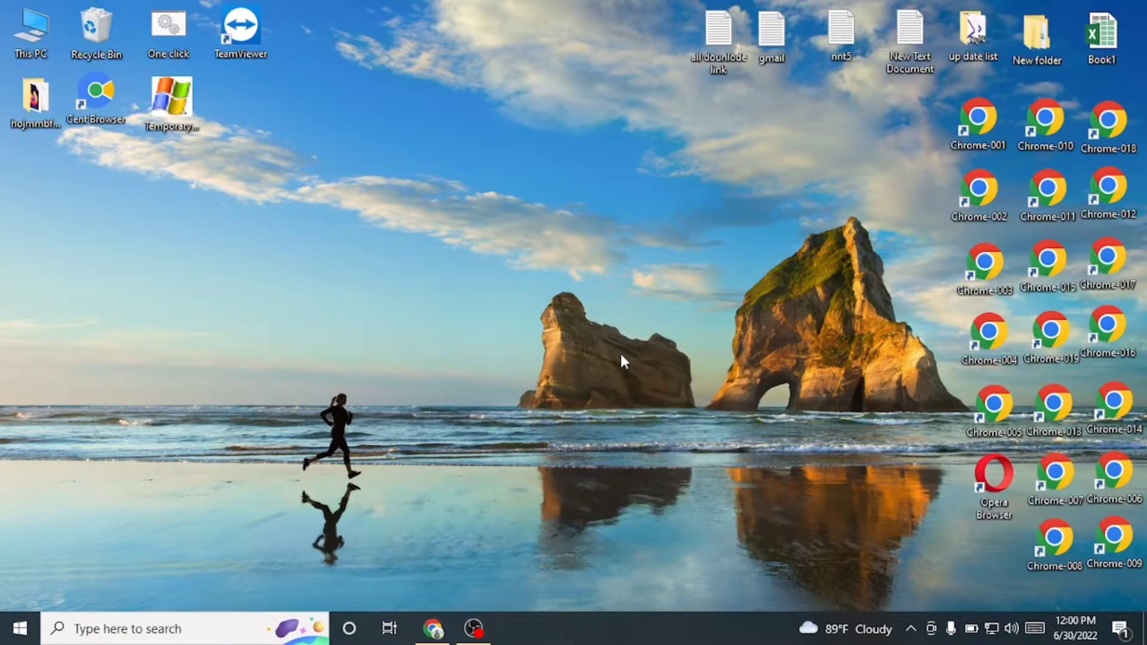
pyautogui.rightClick(615, 350)
pyautogui.click(636, 402)
pyautogui.rightClick(614, 375)
pyautogui.click(640, 192)
pyautogui.rightClick(506, 281)
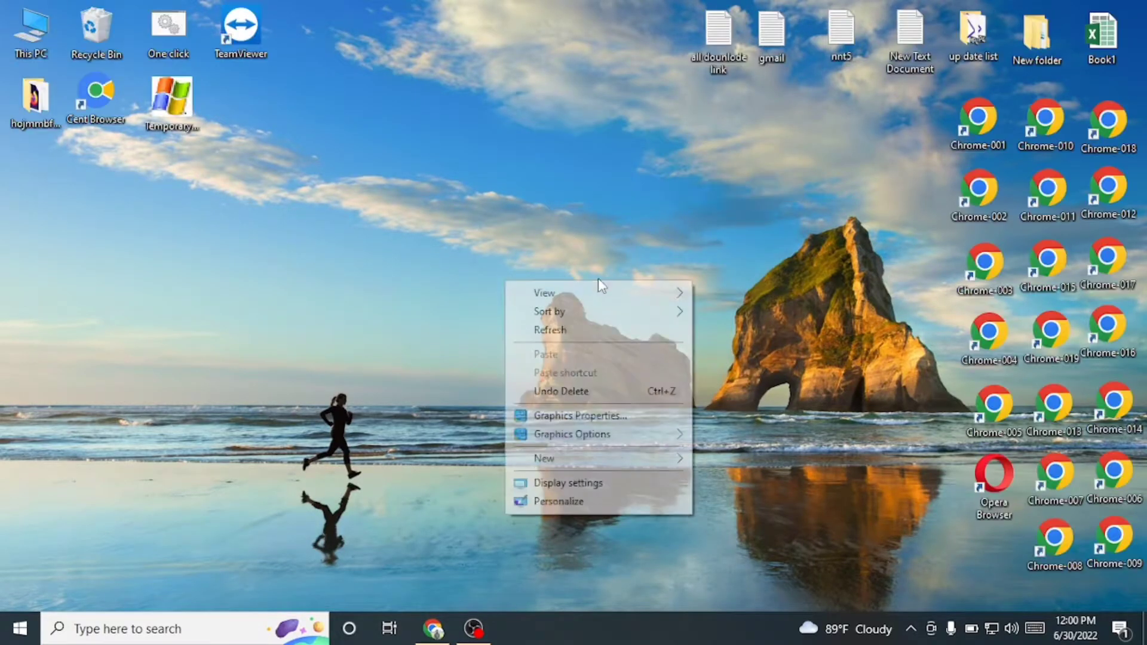
pyautogui.click(571, 330)
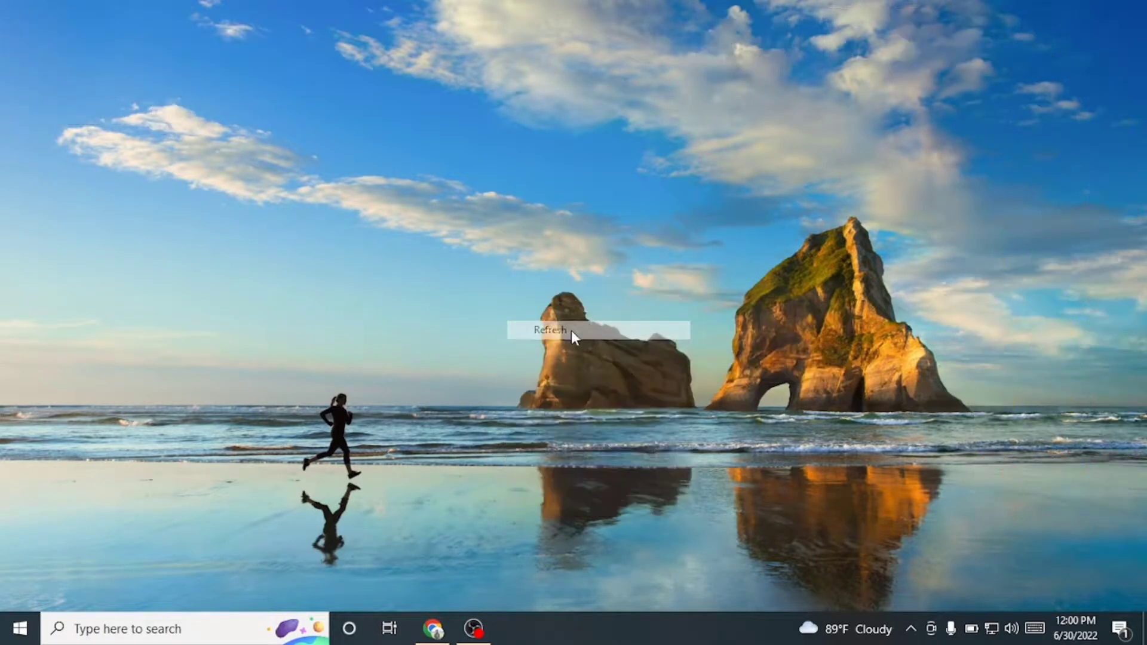
pyautogui.rightClick(557, 313)
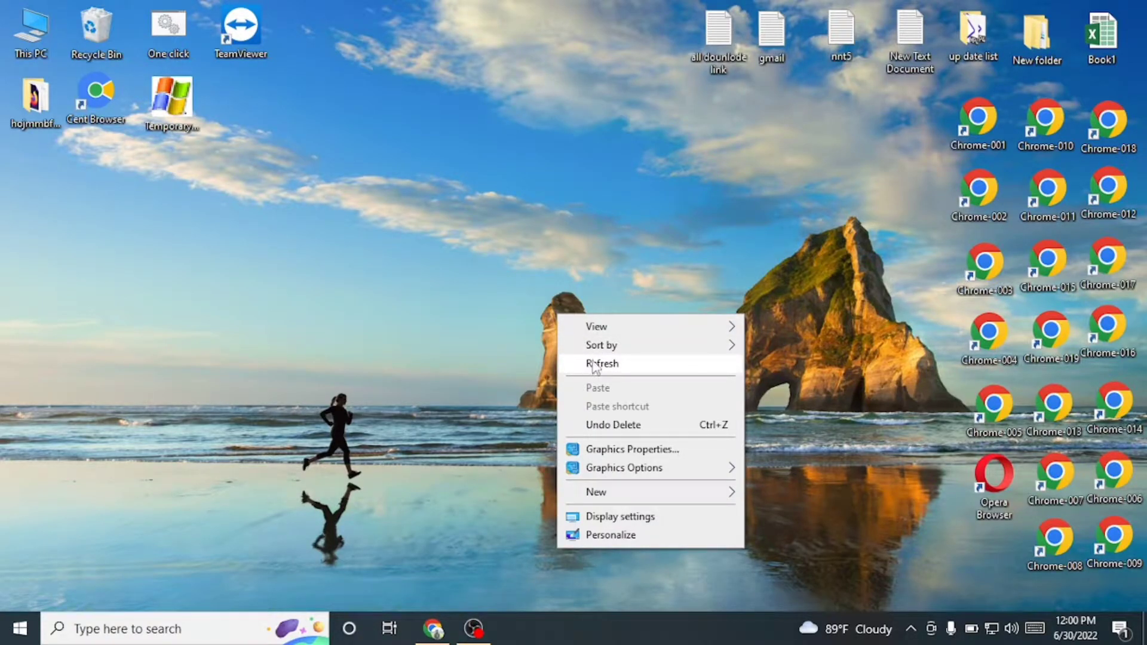
pyautogui.click(613, 365)
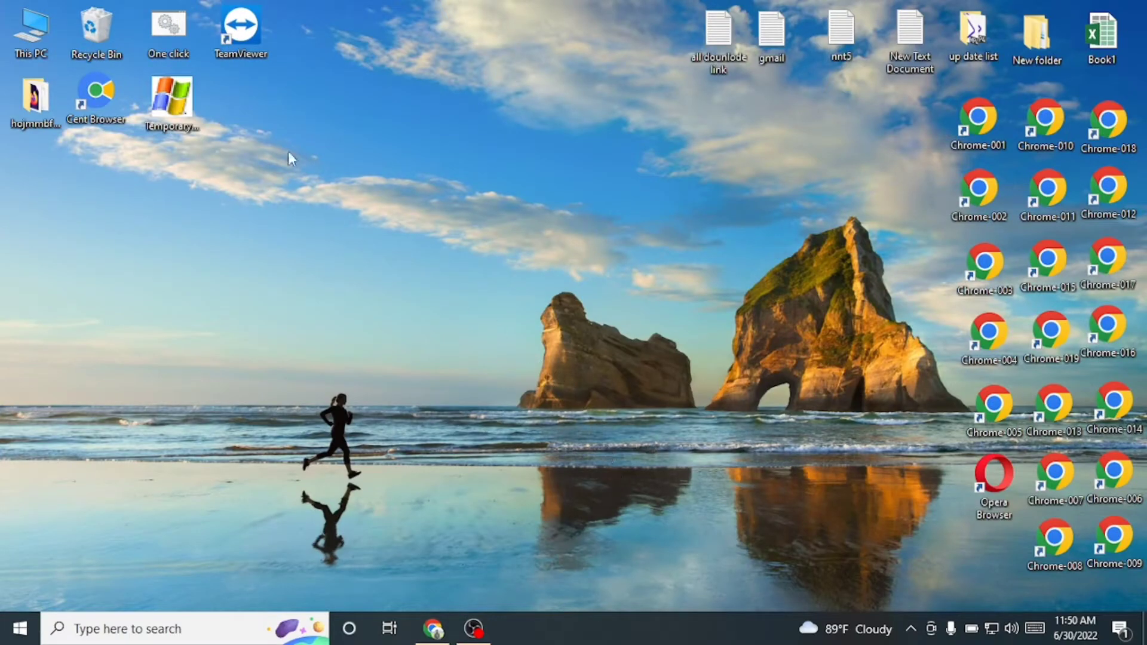
# Create a new video from the seven images in the last row of drive F:'s number folder, keeping the name "New video"
pyautogui.doubleClick(33, 37)
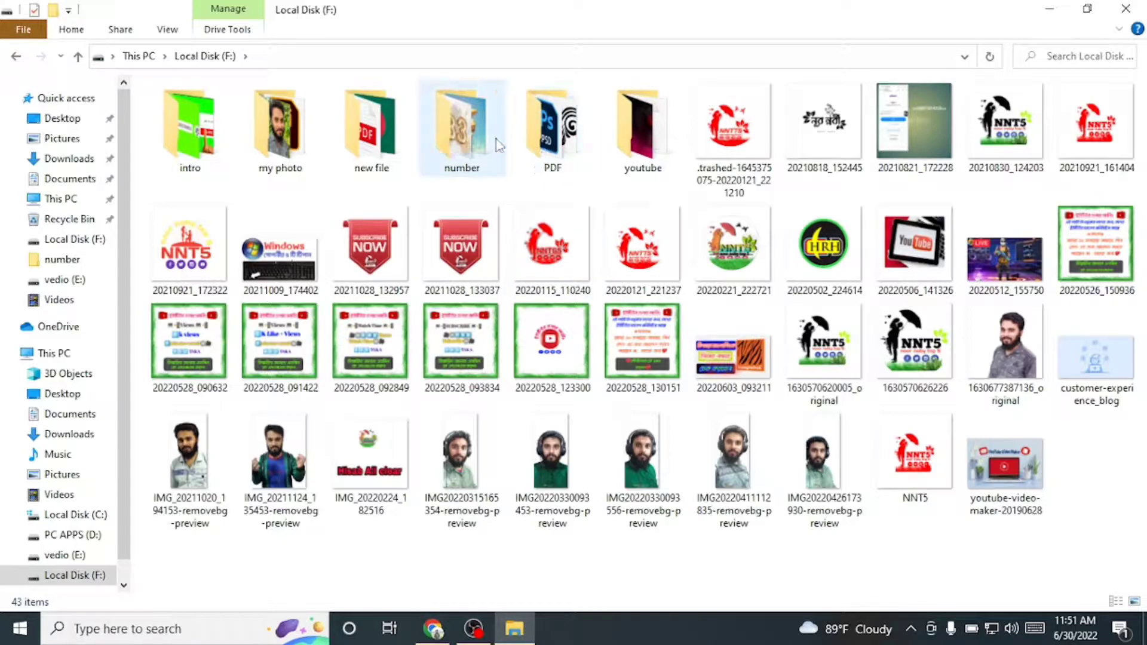
pyautogui.doubleClick(463, 132)
pyautogui.moveTo(823, 529); pyautogui.dragTo(151, 482)
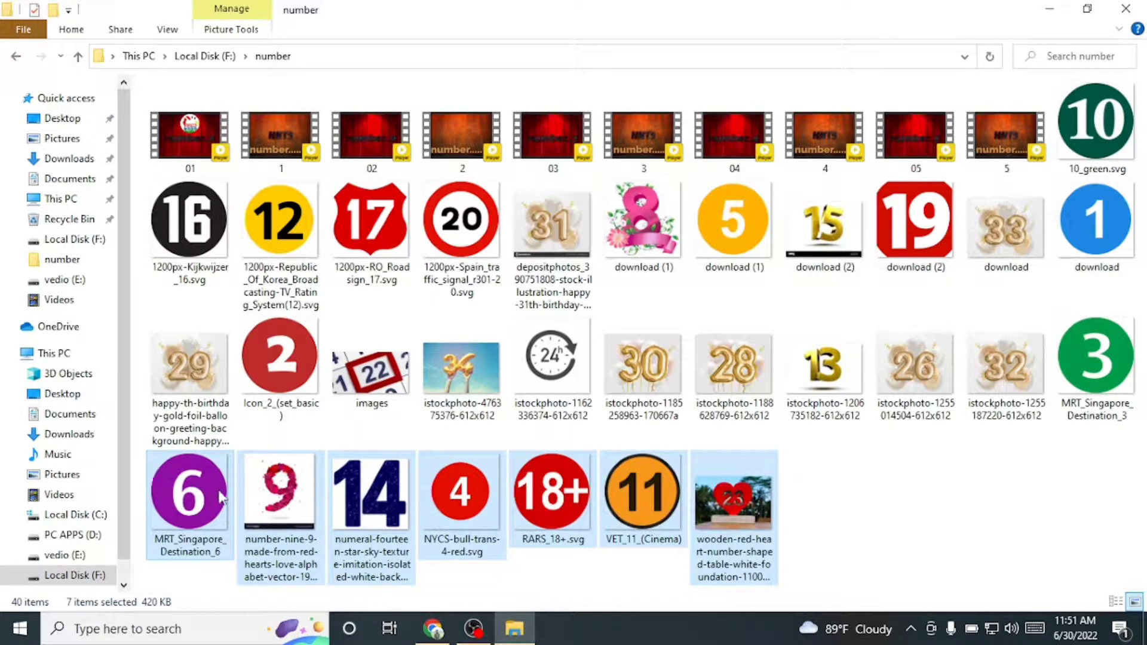
pyautogui.rightClick(191, 487)
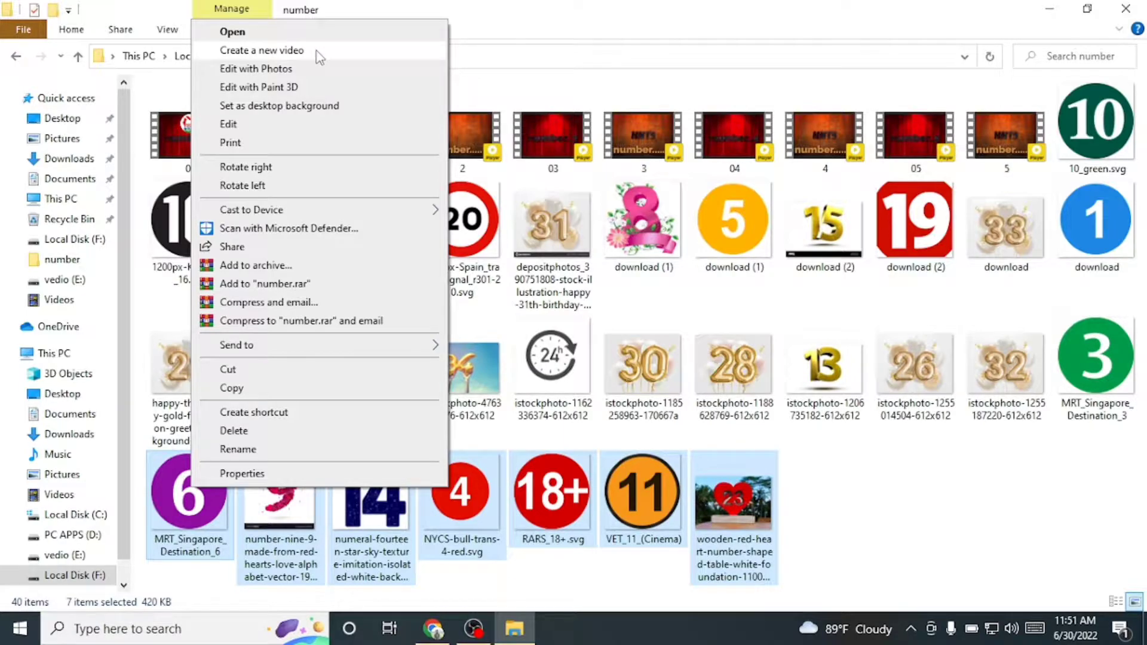
pyautogui.click(261, 50)
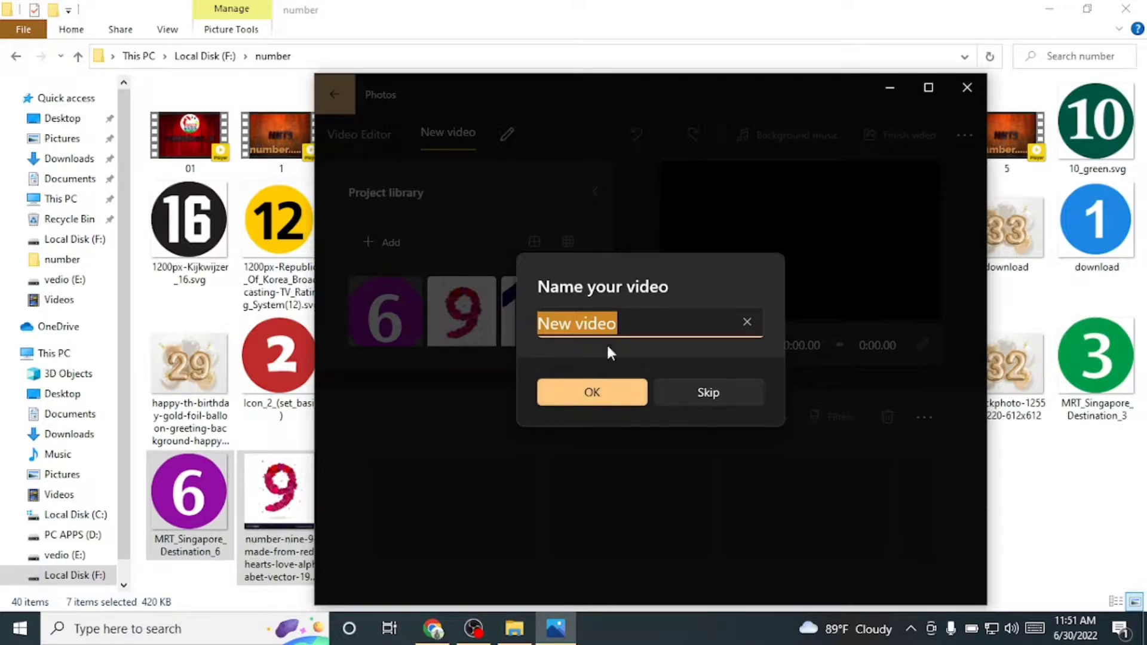
pyautogui.click(623, 322)
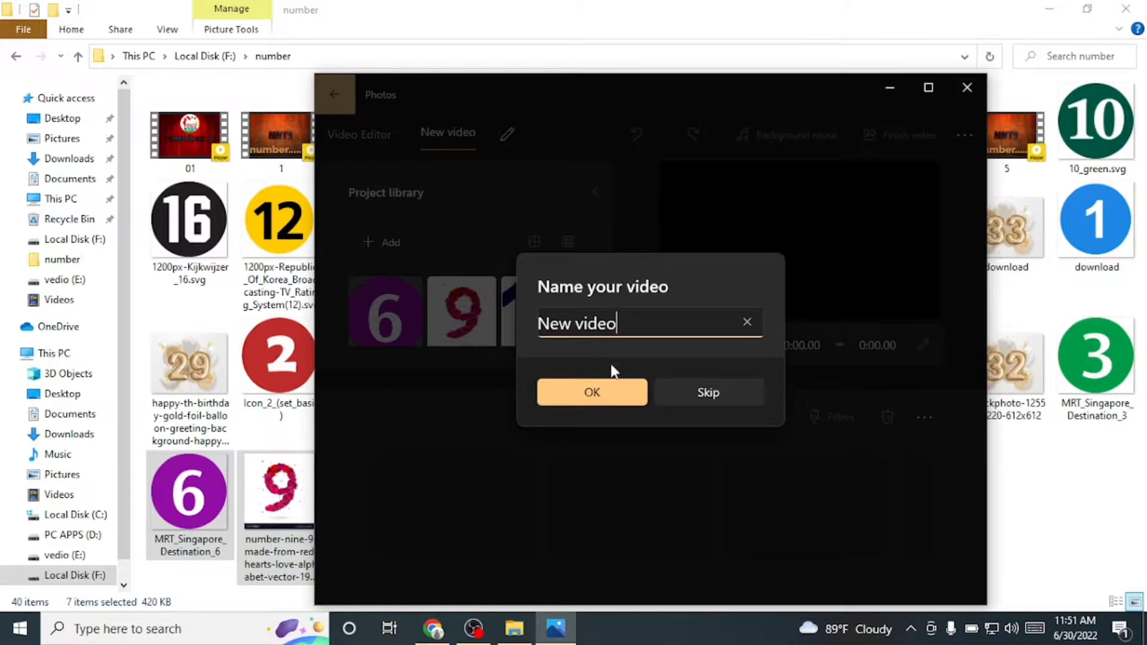
pyautogui.click(594, 392)
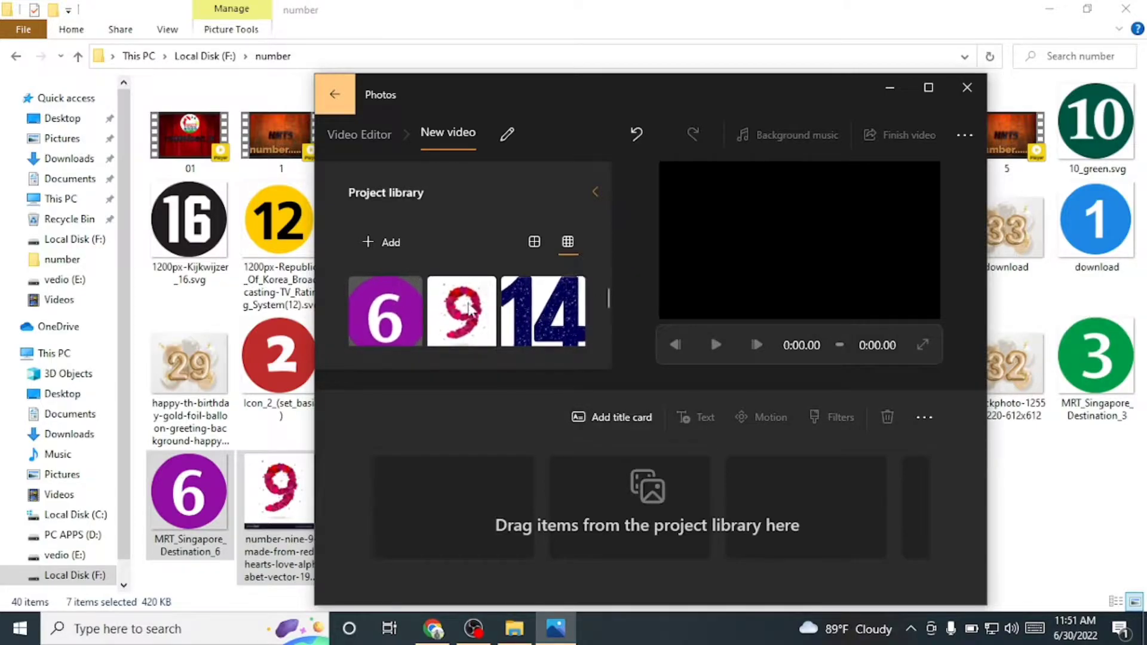
pyautogui.moveTo(407, 297)
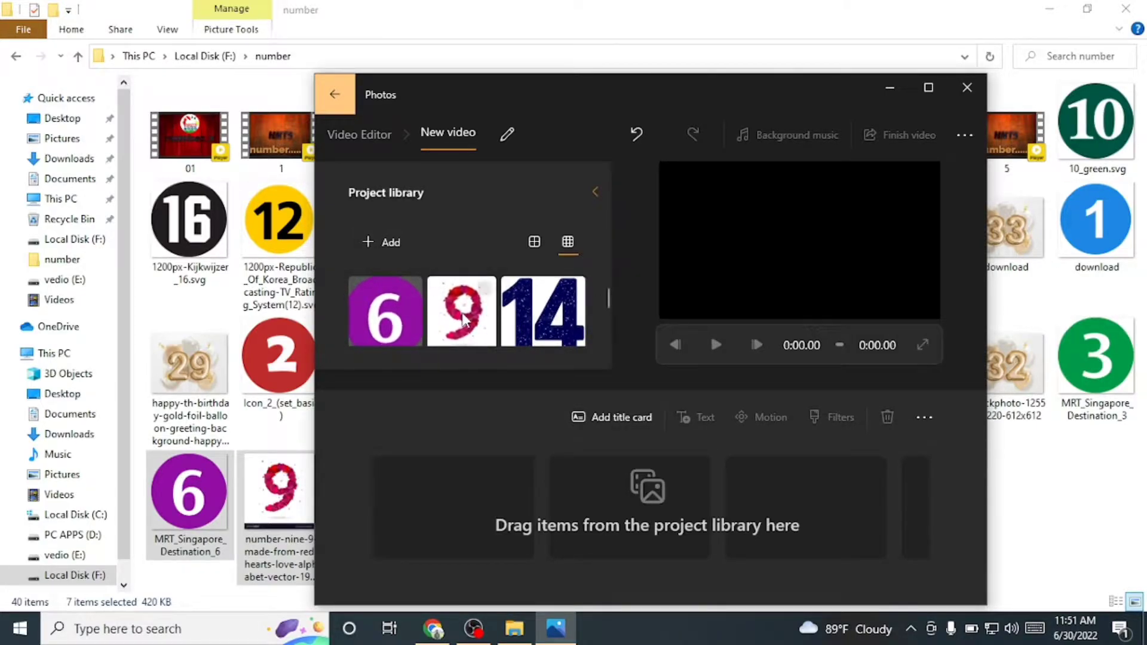
pyautogui.click(392, 241)
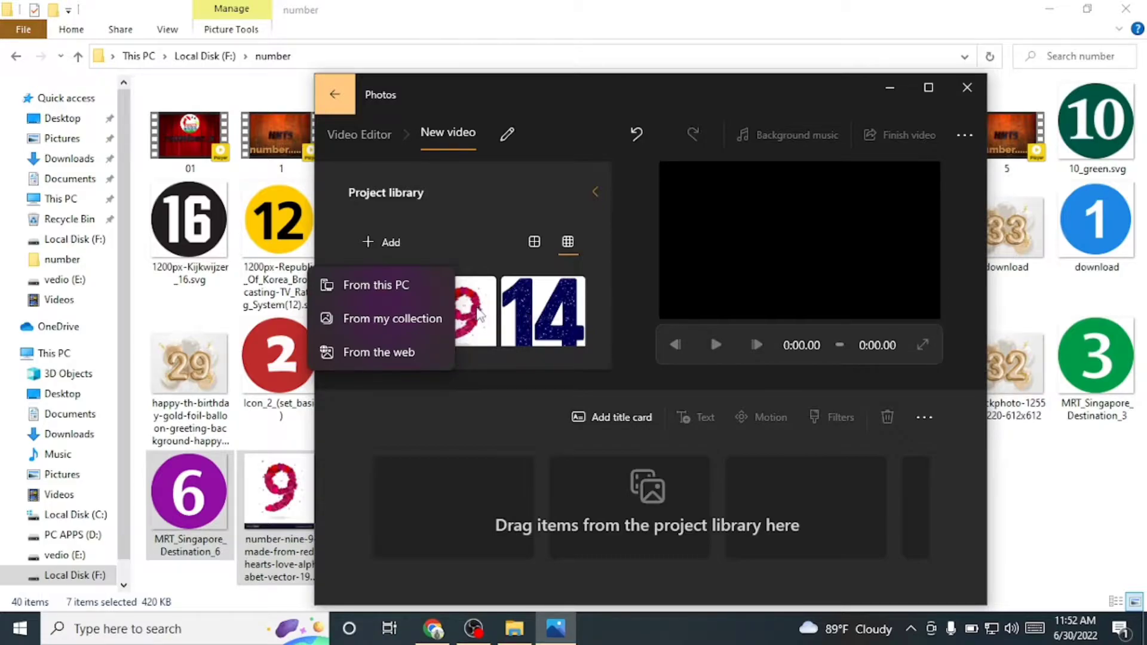
pyautogui.click(552, 316)
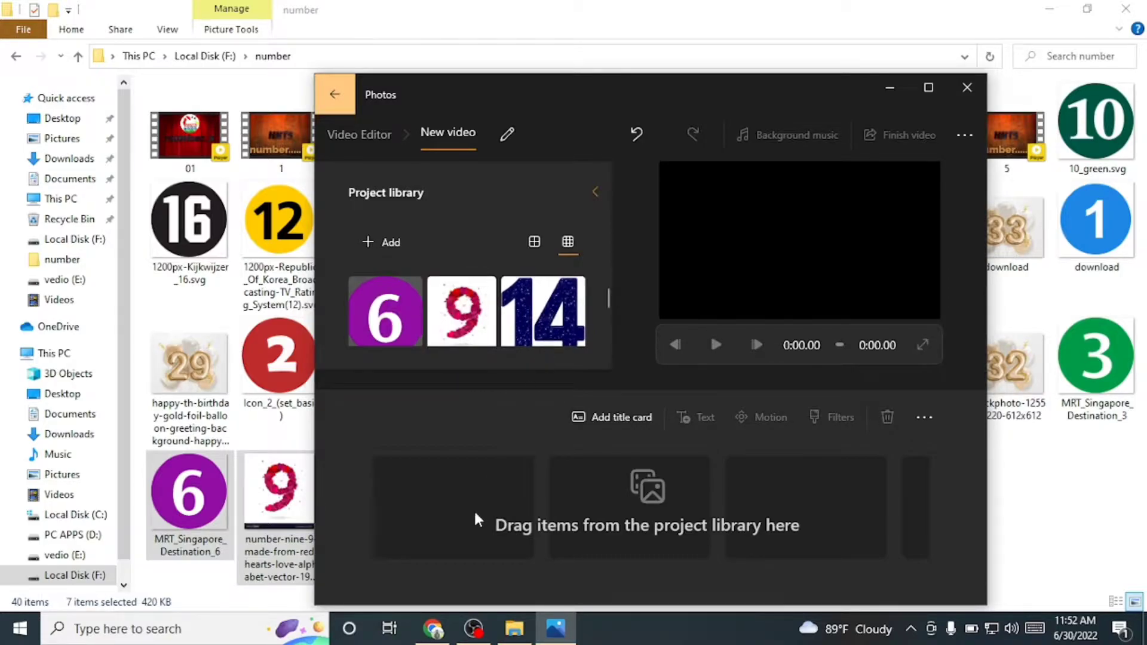
# Place the 6, 9 and 14 images in the storyboard in that order
pyautogui.moveTo(386, 311); pyautogui.dragTo(448, 502)
pyautogui.moveTo(461, 310); pyautogui.dragTo(630, 508)
pyautogui.moveTo(543, 316); pyautogui.dragTo(812, 504)
# Insert the 4, 18+ and 11 images one after another directly behind the 6 clip and play the preview
pyautogui.scroll(-2, 418, 329)
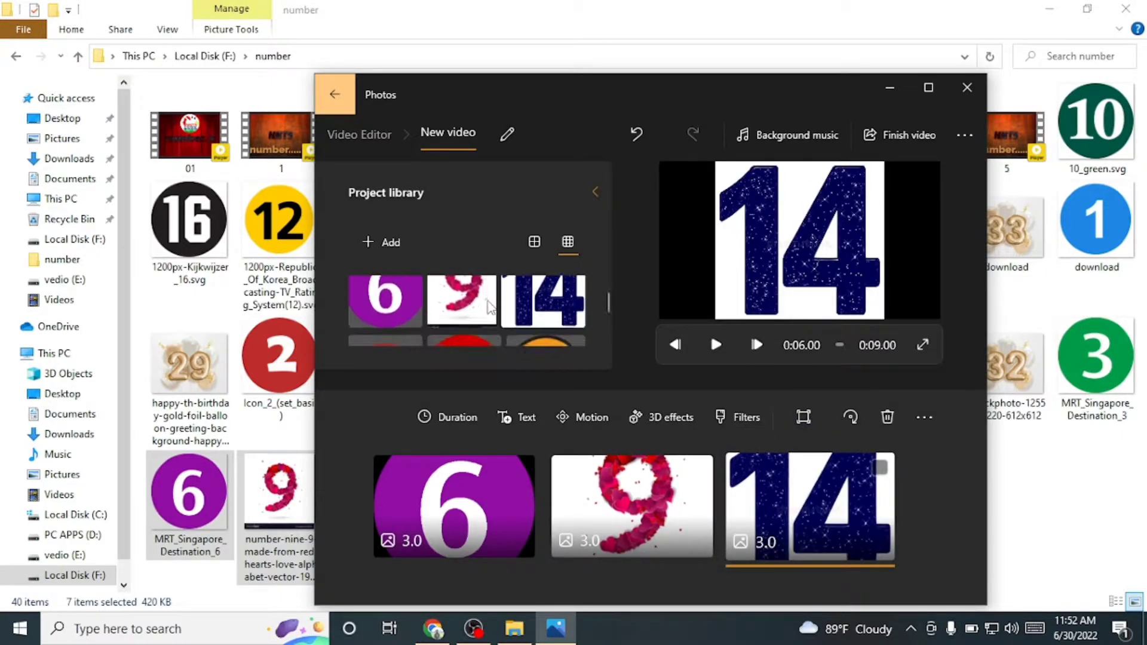
pyautogui.moveTo(398, 343); pyautogui.dragTo(687, 496)
pyautogui.moveTo(504, 317); pyautogui.dragTo(603, 478)
pyautogui.moveTo(527, 308); pyautogui.dragTo(634, 508)
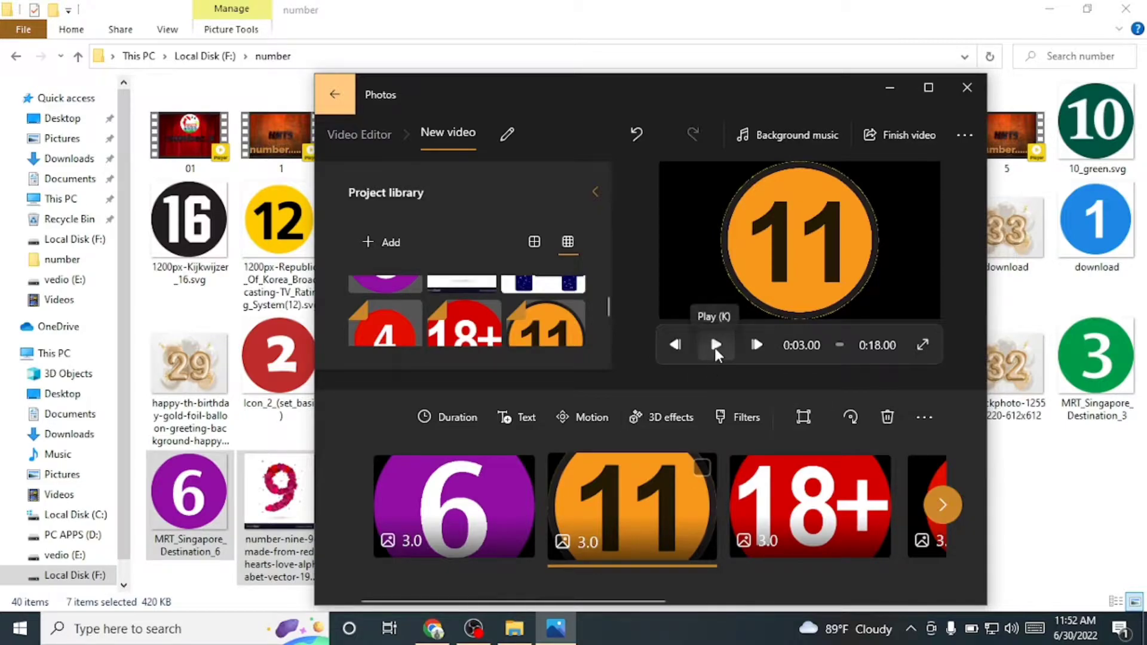
pyautogui.click(715, 350)
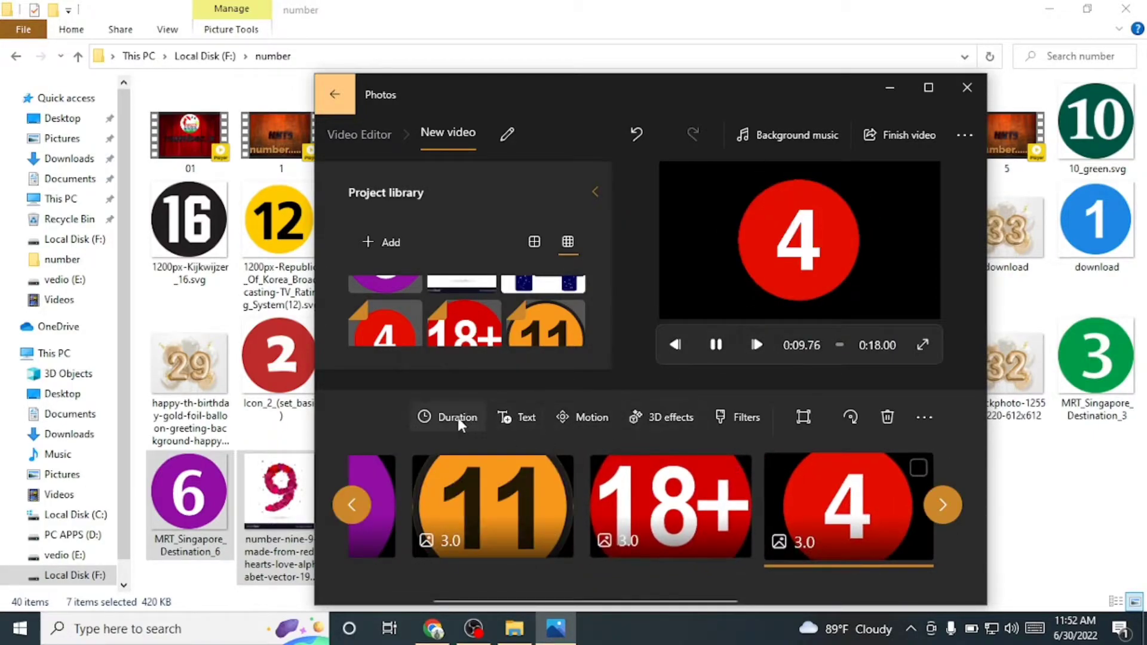
# Add the text "nnt5" to the 9 clip in the Loved animated style, trying the JOY style along the way
pyautogui.click(515, 417)
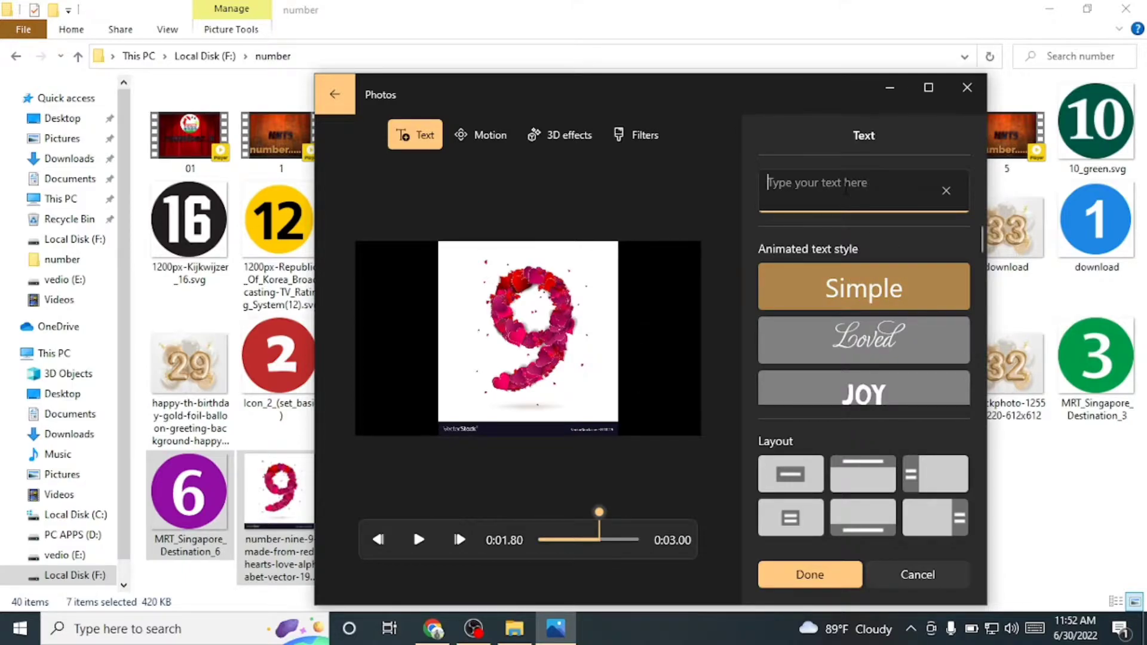
pyautogui.write('nnt5')
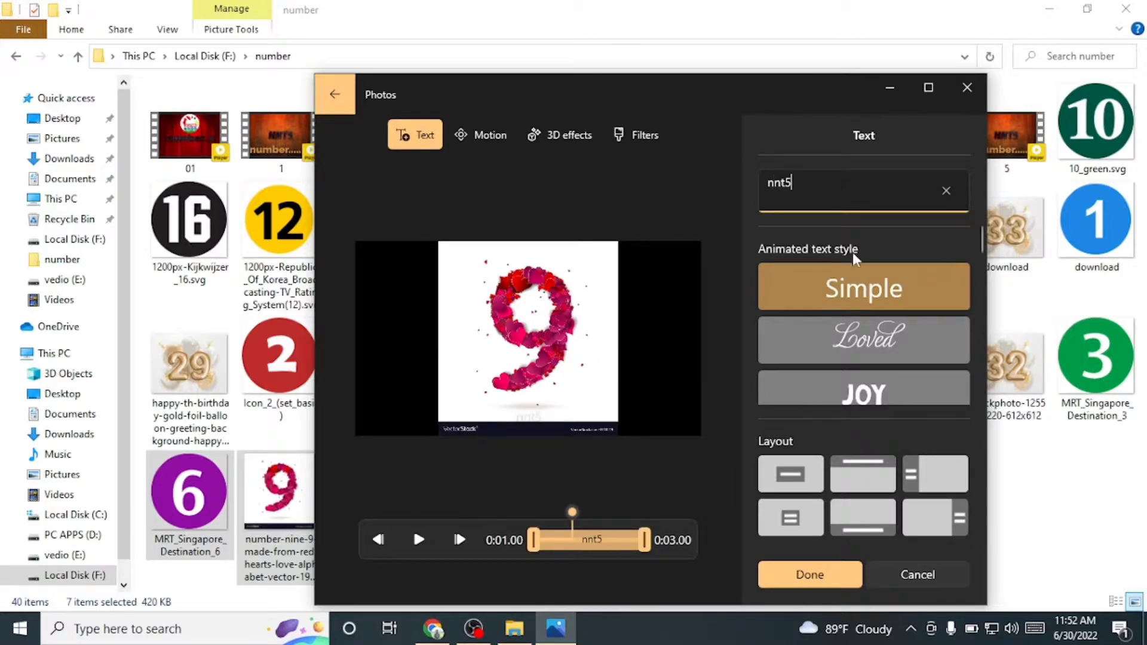
pyautogui.scroll(-1, 874, 294)
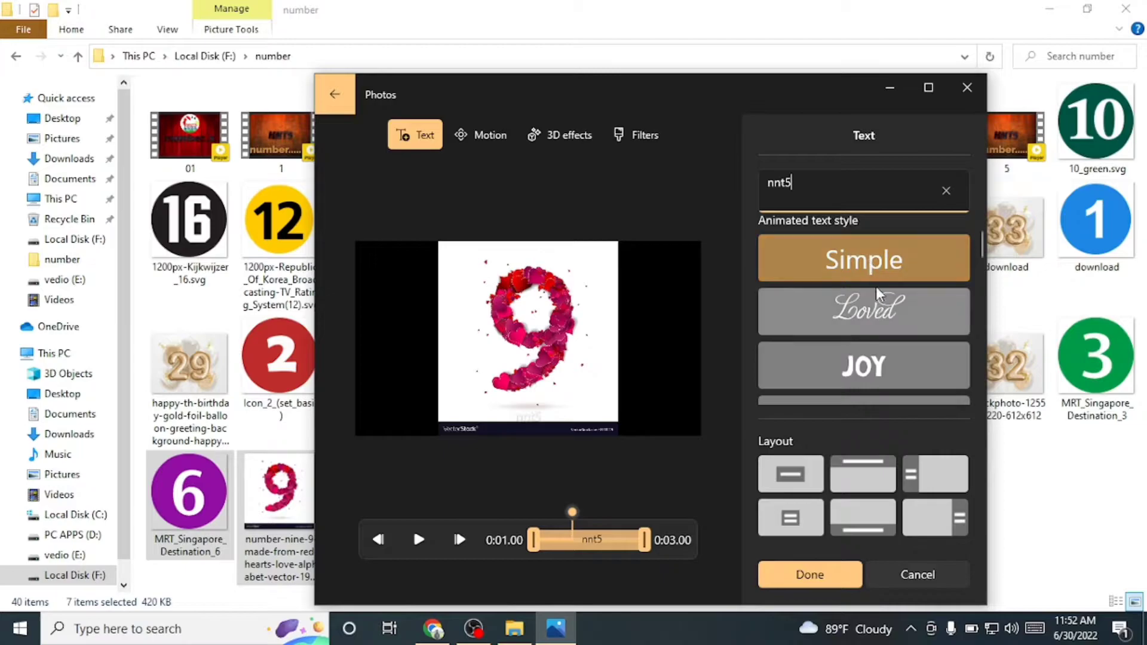
pyautogui.click(878, 309)
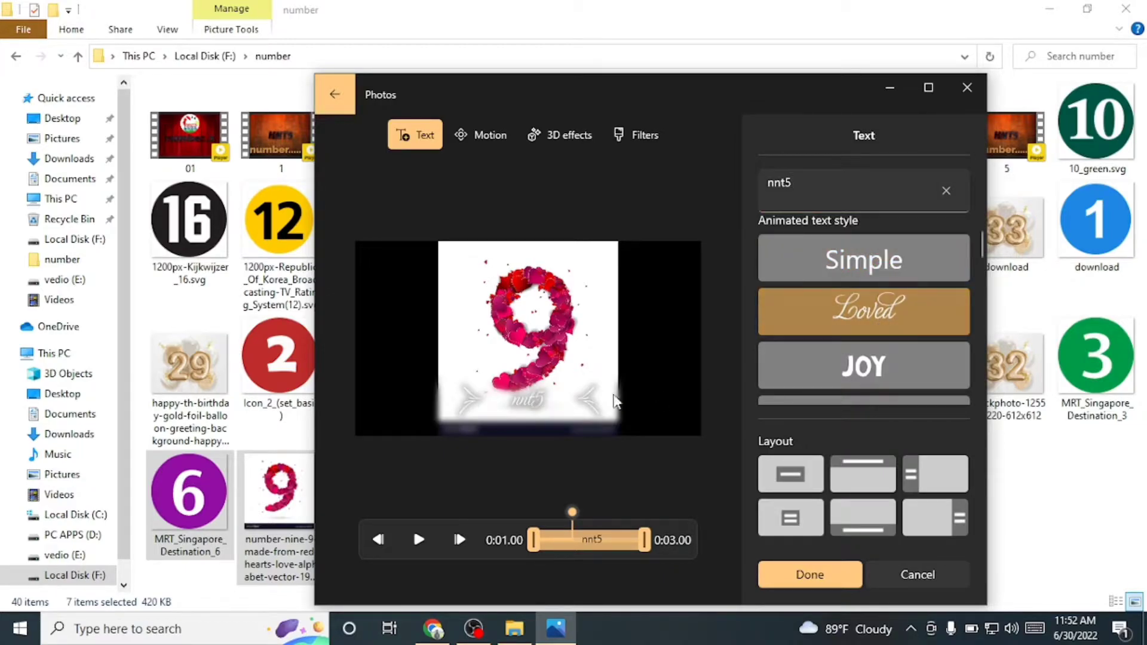
pyautogui.click(866, 365)
pyautogui.scroll(-2, 878, 293)
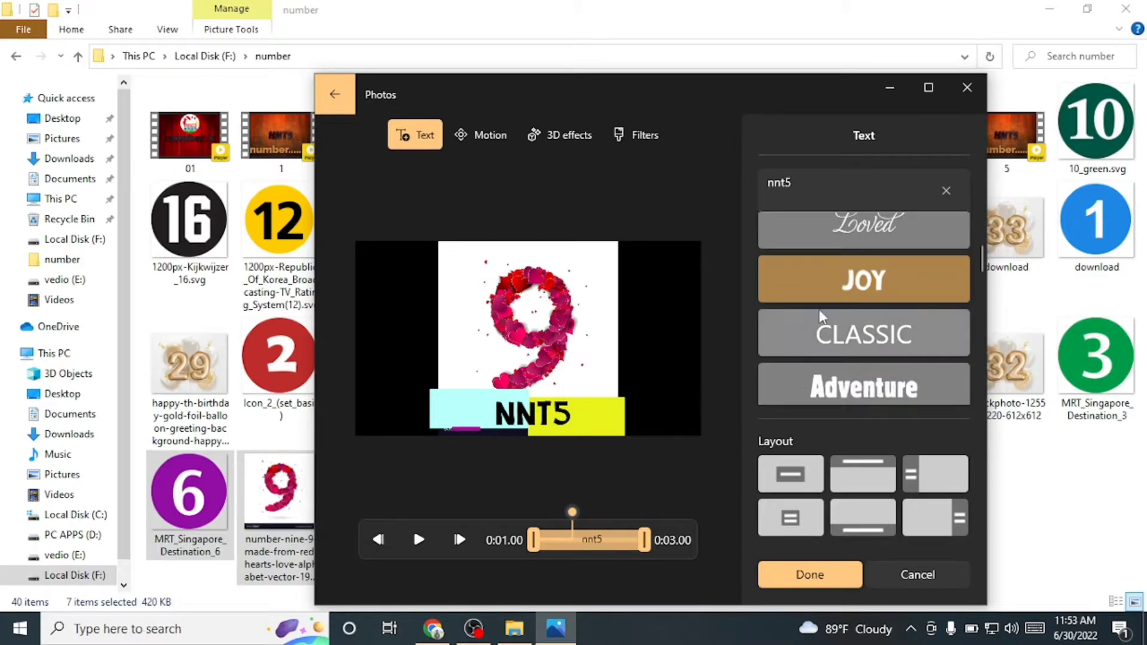
pyautogui.scroll(1, 807, 325)
pyautogui.click(864, 253)
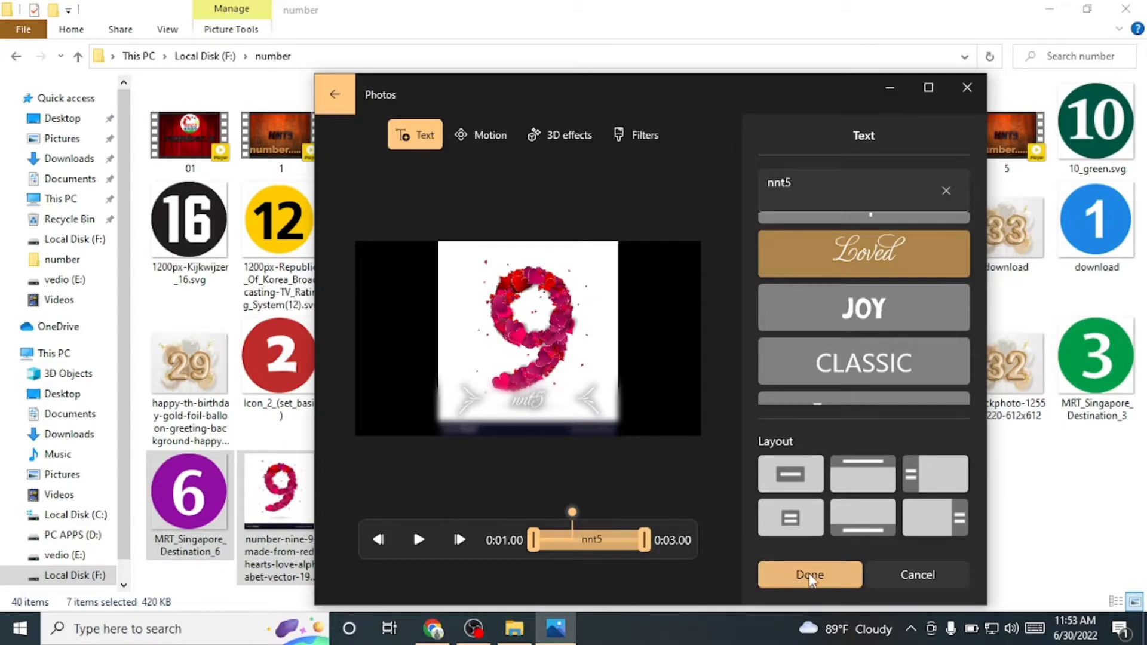
# Try the centre, top and left layouts for the nnt5 text and settle on the Bottom layout
pyautogui.click(788, 475)
pyautogui.click(863, 475)
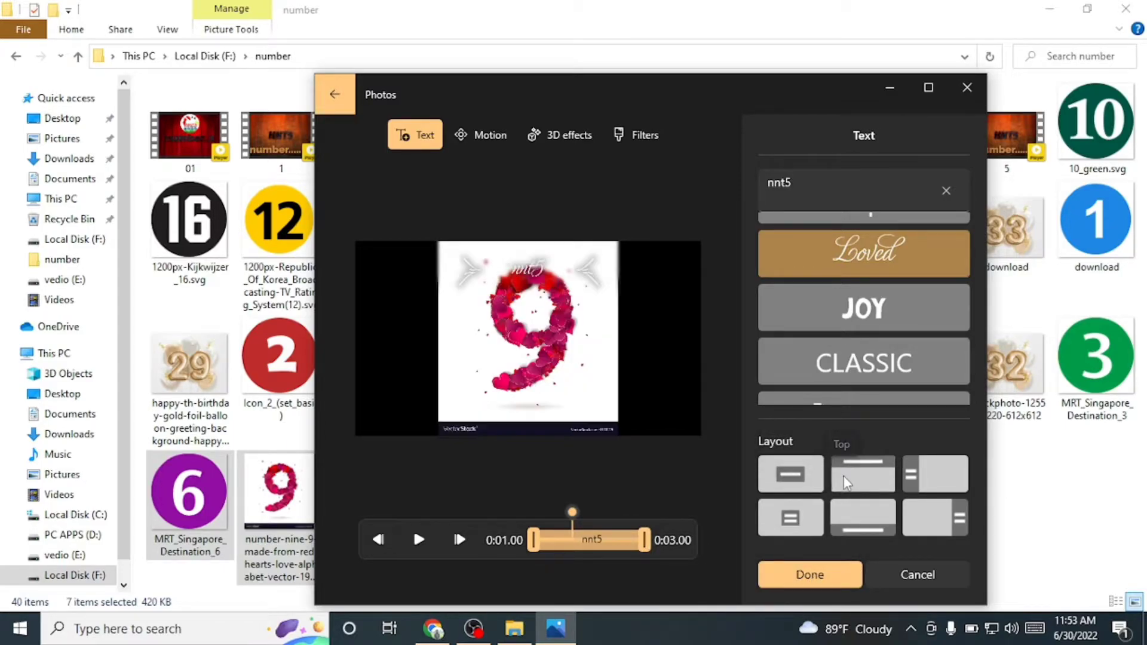
pyautogui.click(938, 476)
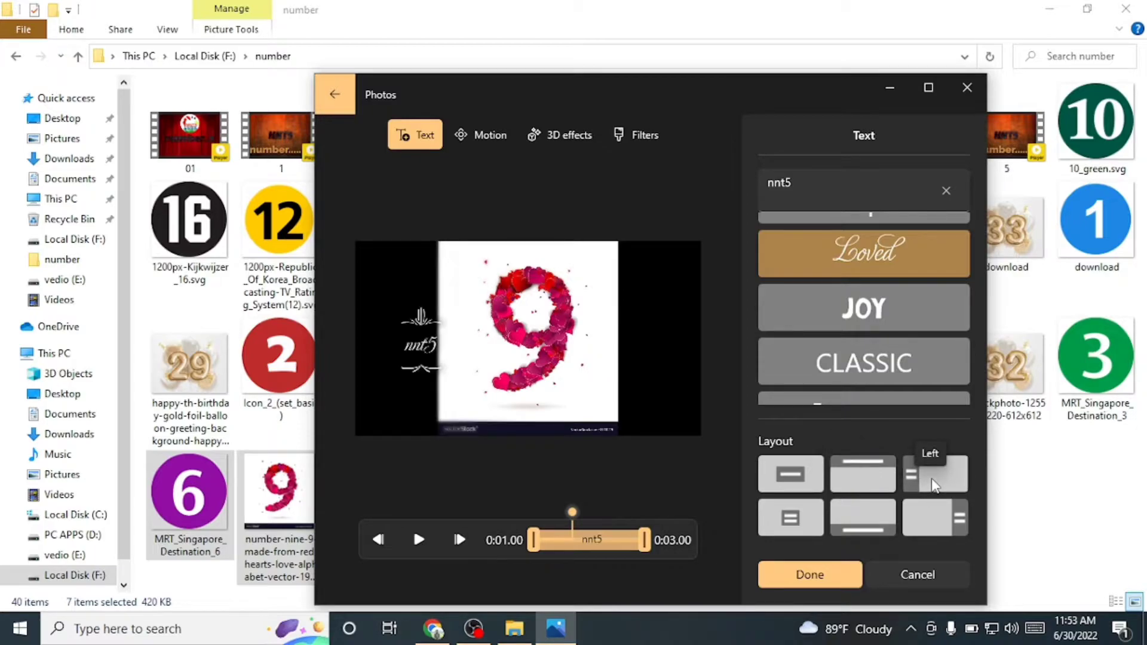
pyautogui.click(788, 524)
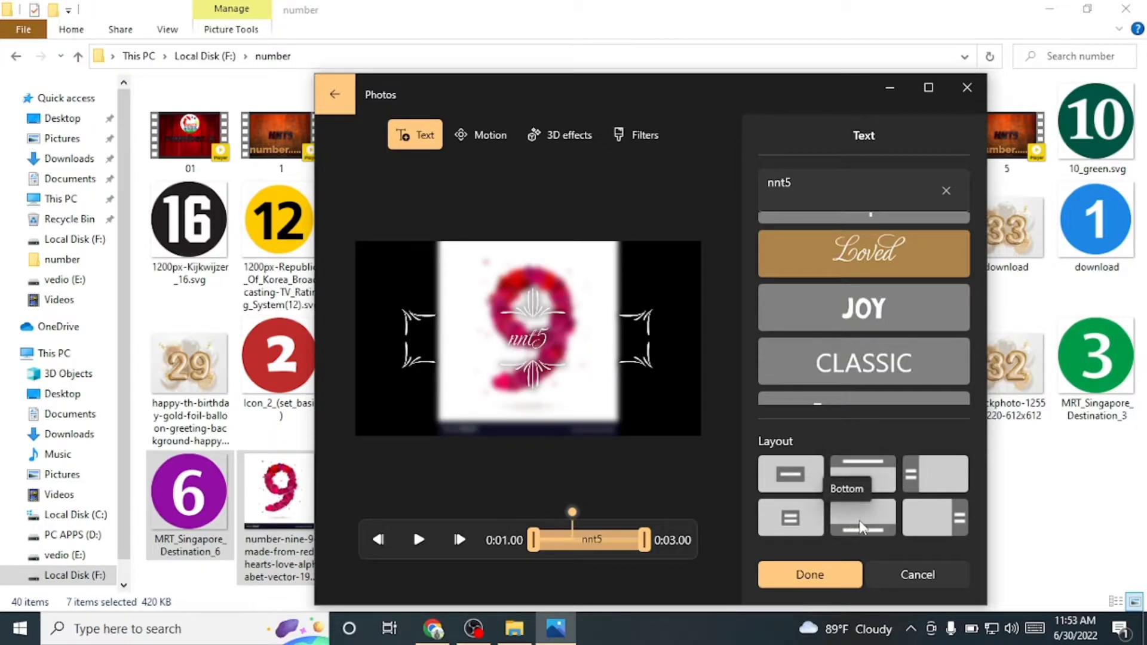
pyautogui.click(860, 526)
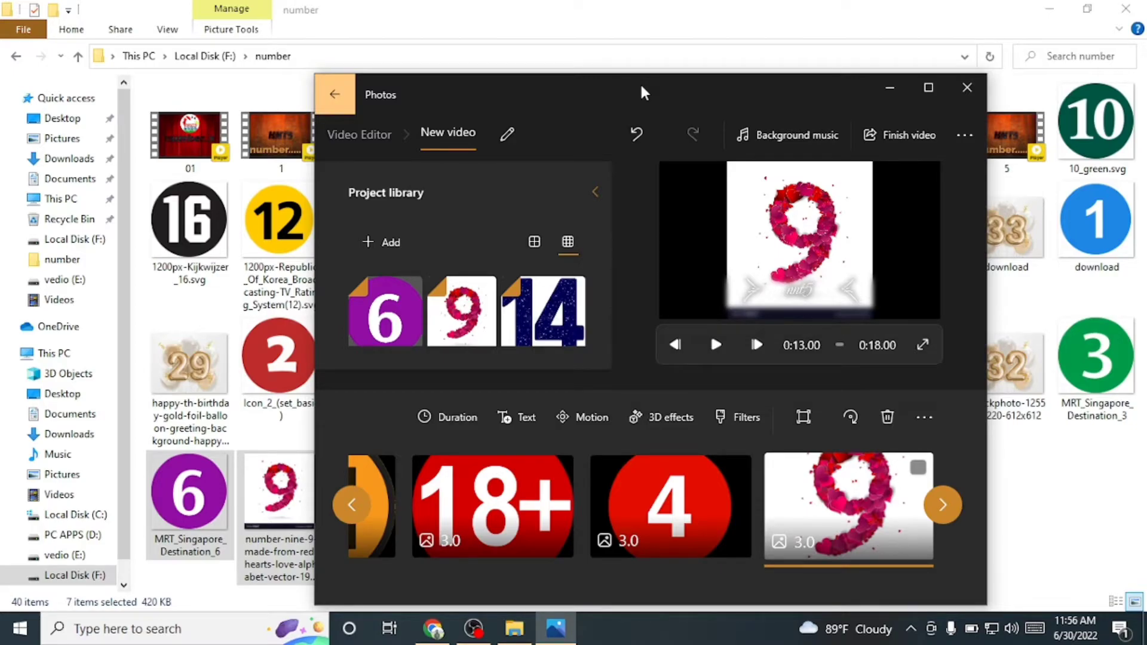
# Apply the Zoom in right motion effect to the 9 clip, trying Zoom in center along the way
pyautogui.moveTo(660, 103); pyautogui.dragTo(655, 39)
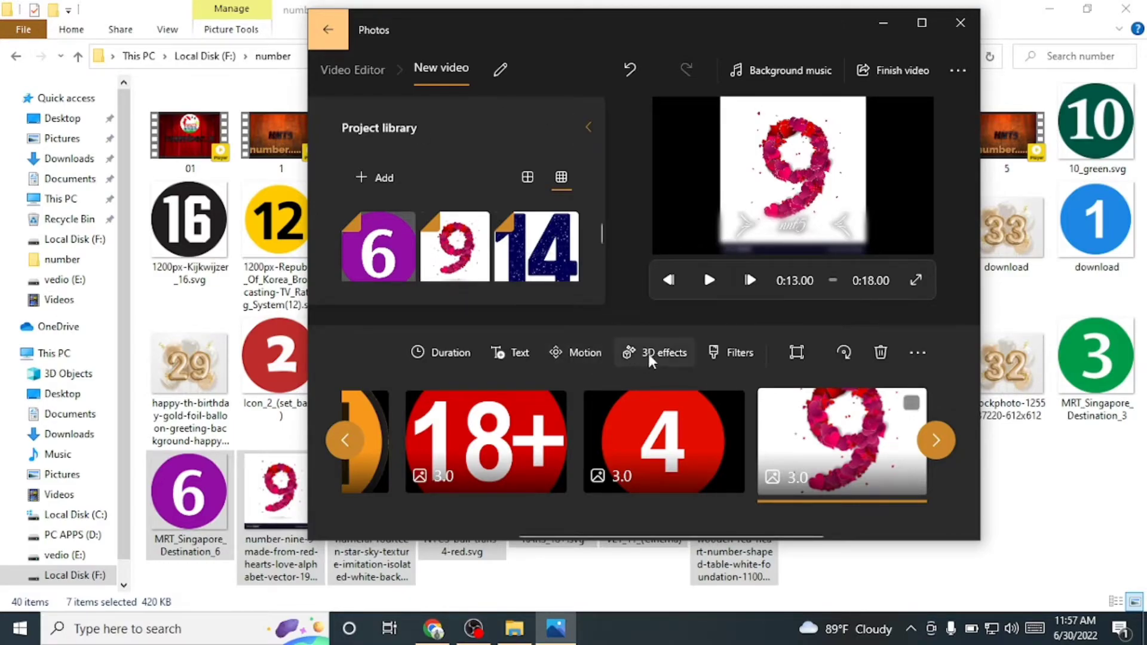
pyautogui.click(578, 351)
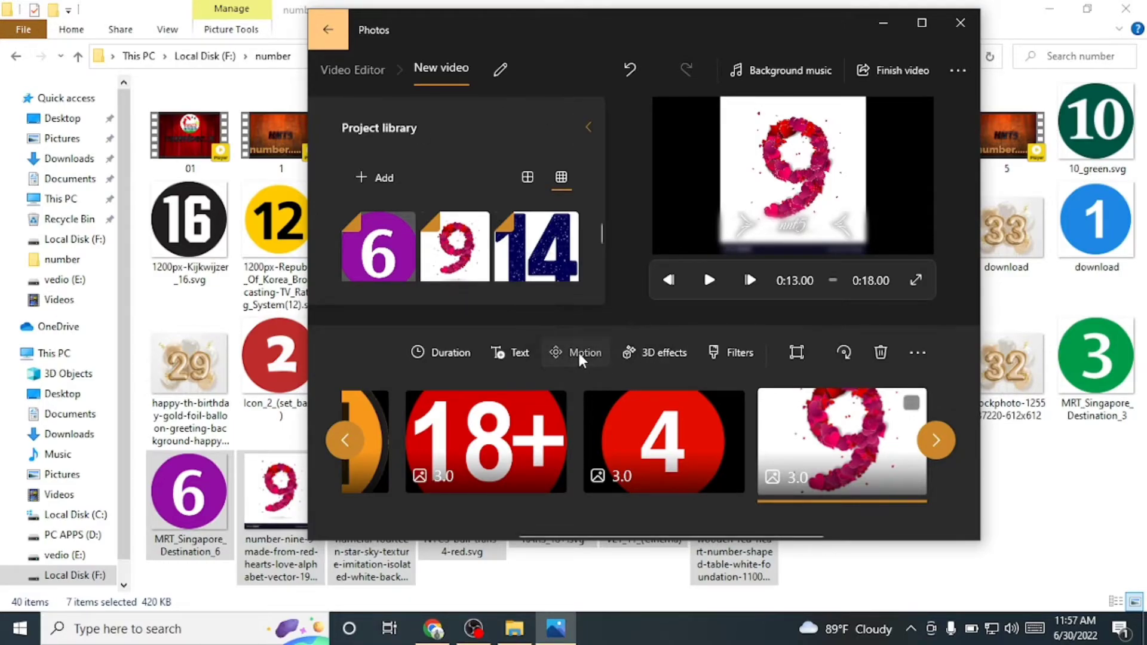
pyautogui.click(902, 145)
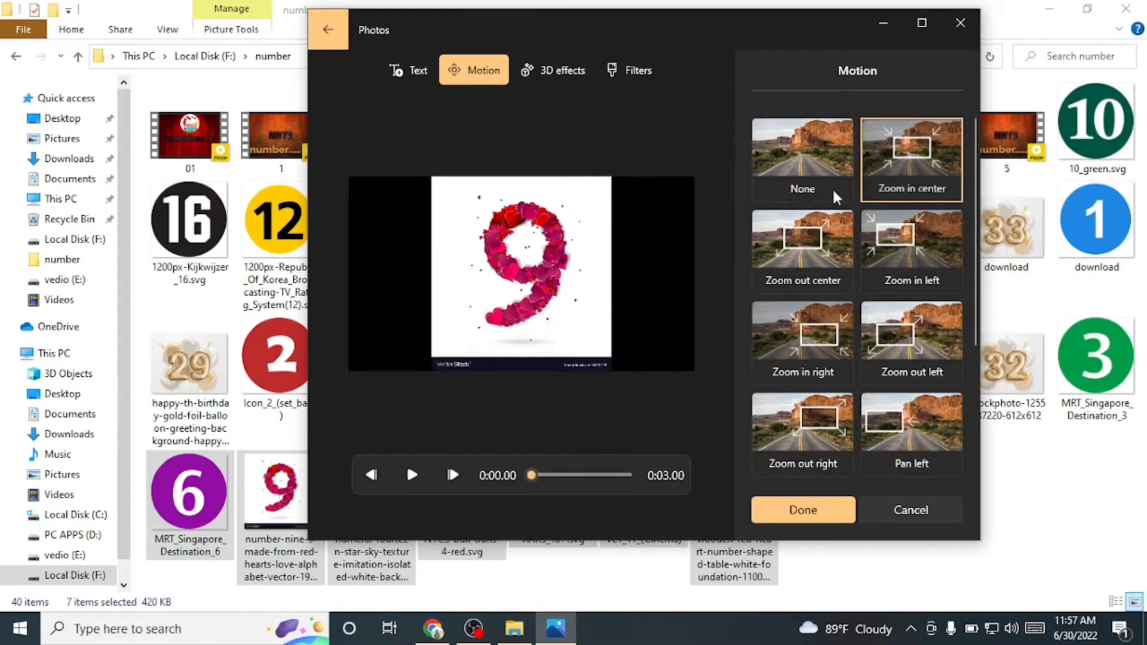
pyautogui.click(902, 337)
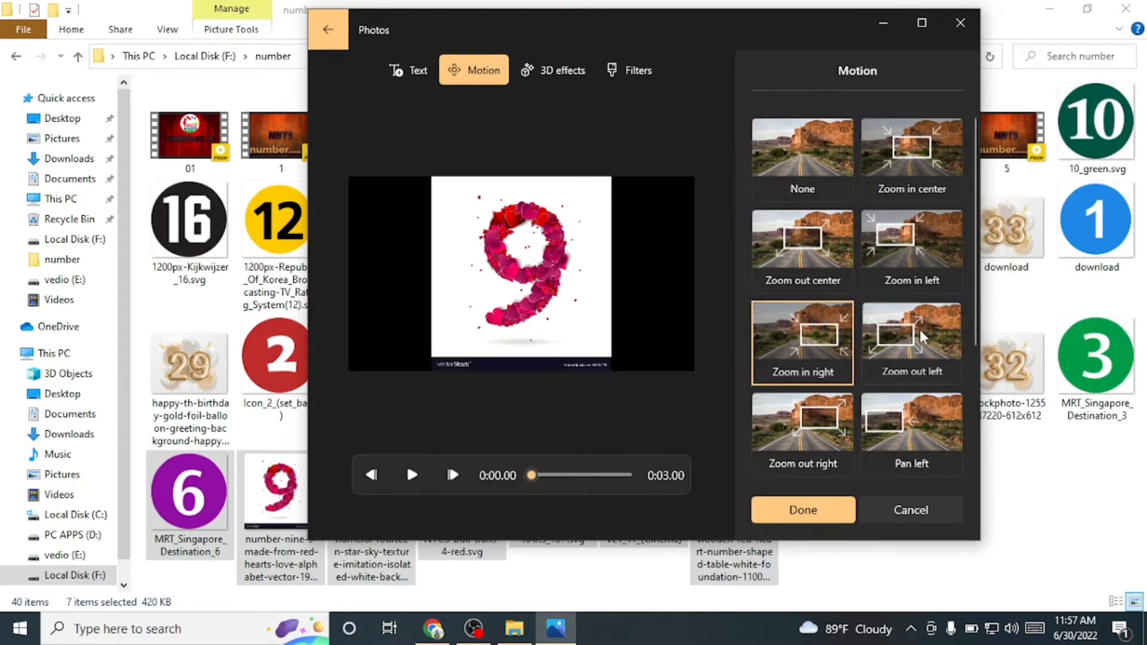
pyautogui.click(801, 349)
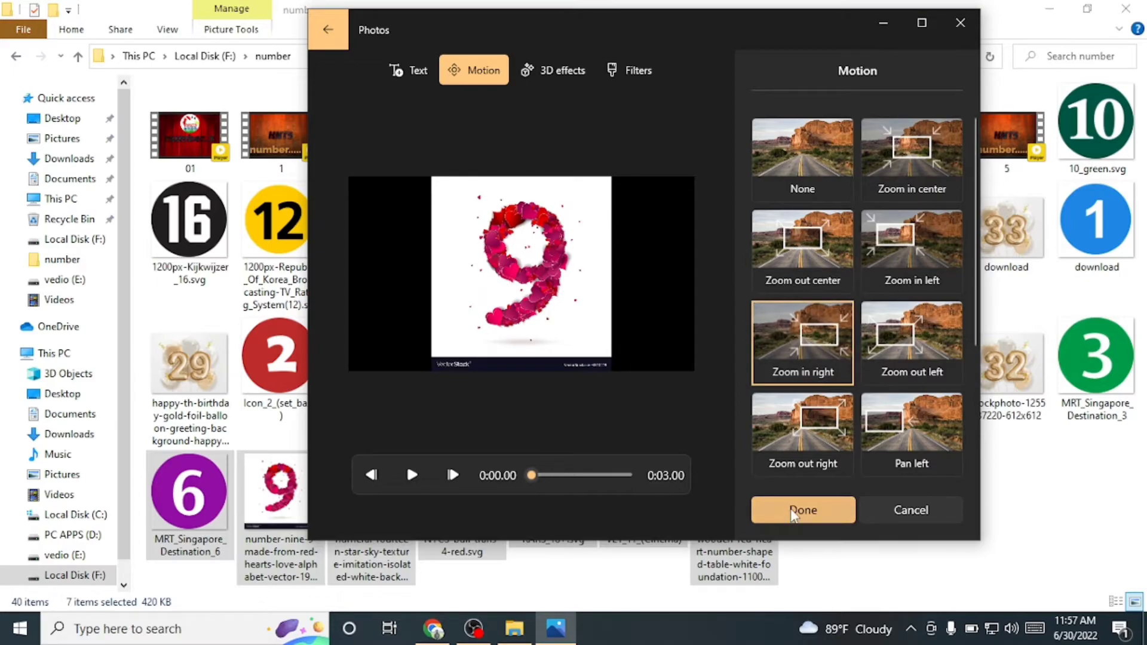
pyautogui.click(793, 512)
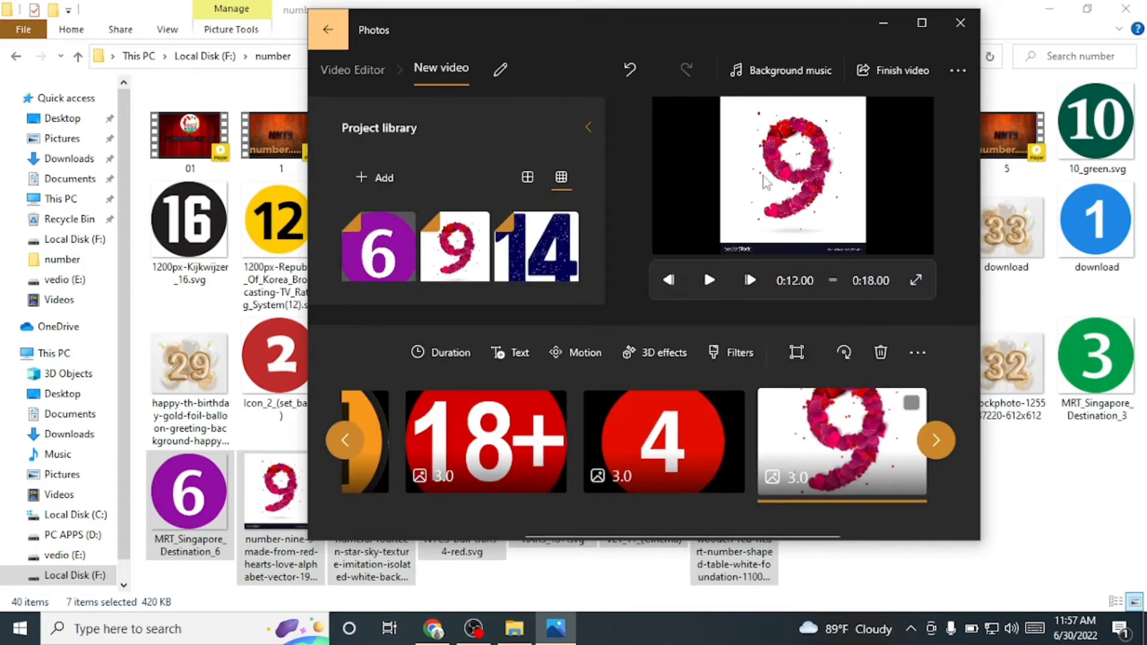
# Preview the Arcade Party track and set Anodized as the video's background music
pyautogui.click(782, 70)
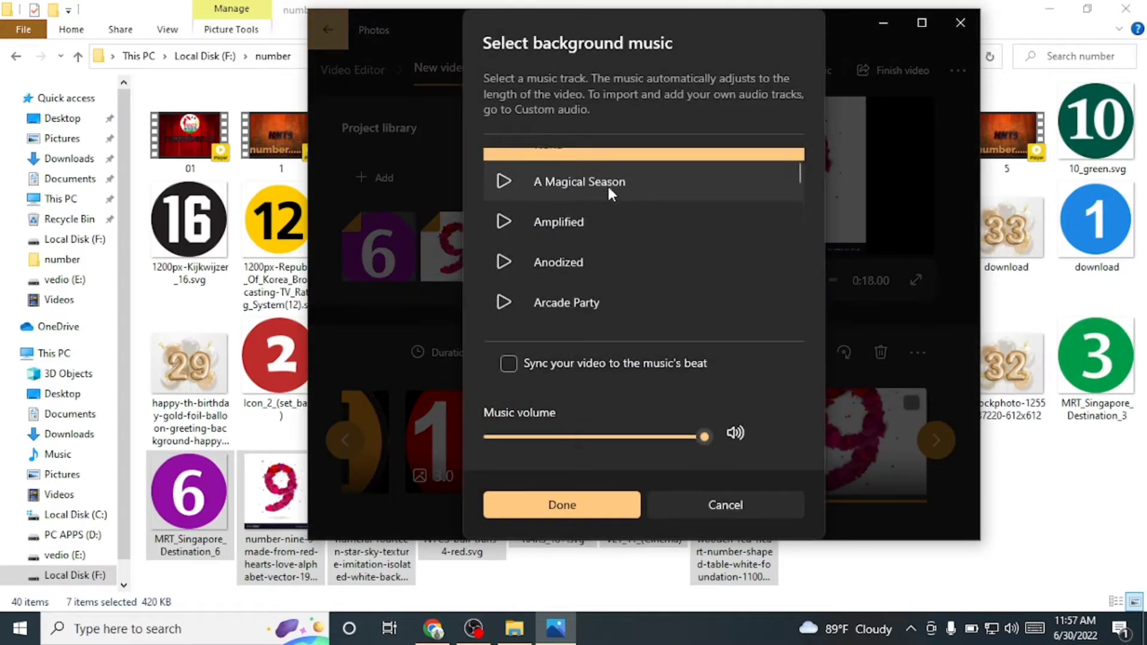
pyautogui.scroll(-1, 522, 292)
pyautogui.click(525, 303)
pyautogui.click(512, 265)
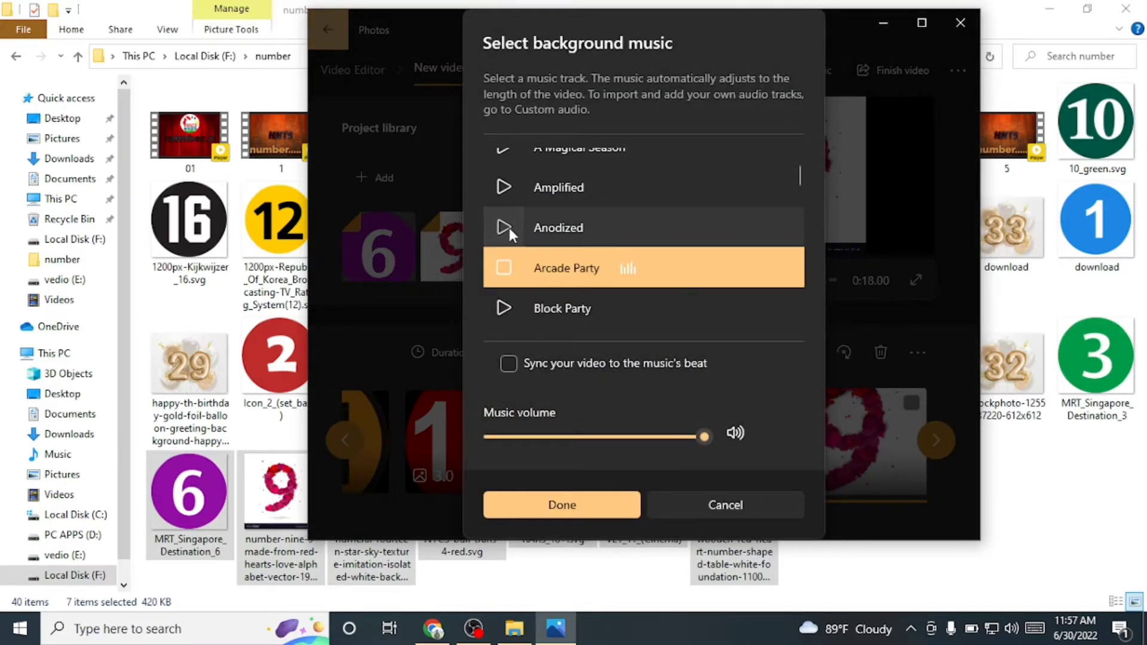
pyautogui.click(509, 228)
pyautogui.click(537, 498)
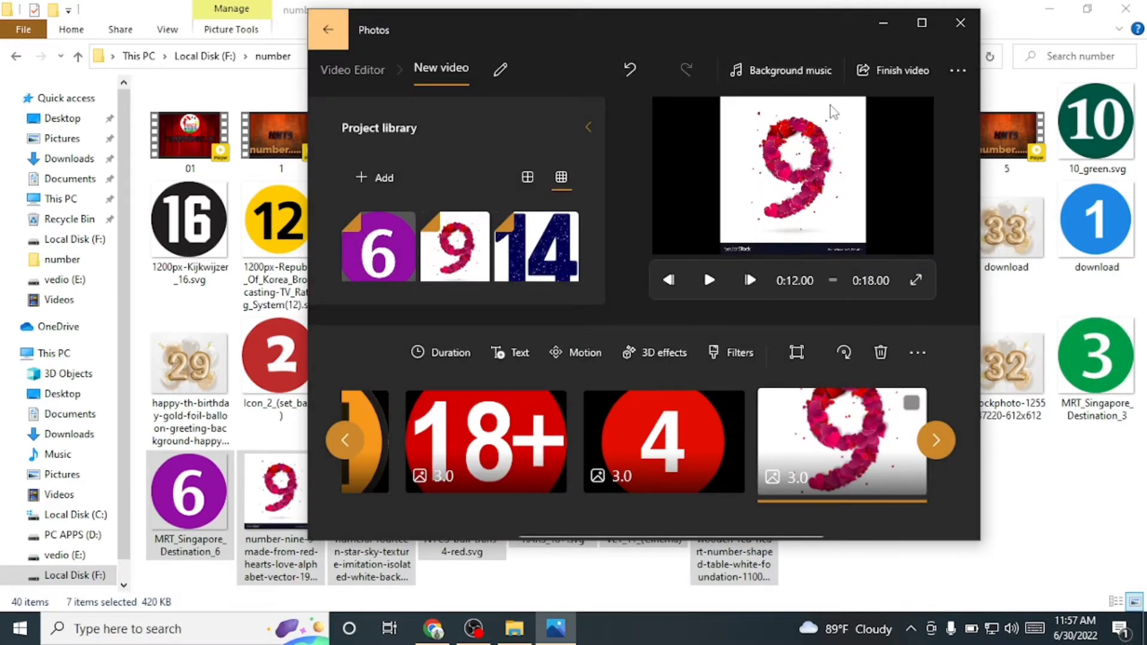
# Export the finished video at Medium 720p quality as "New video" in the number folder on Local Disk (F:)
pyautogui.click(918, 353)
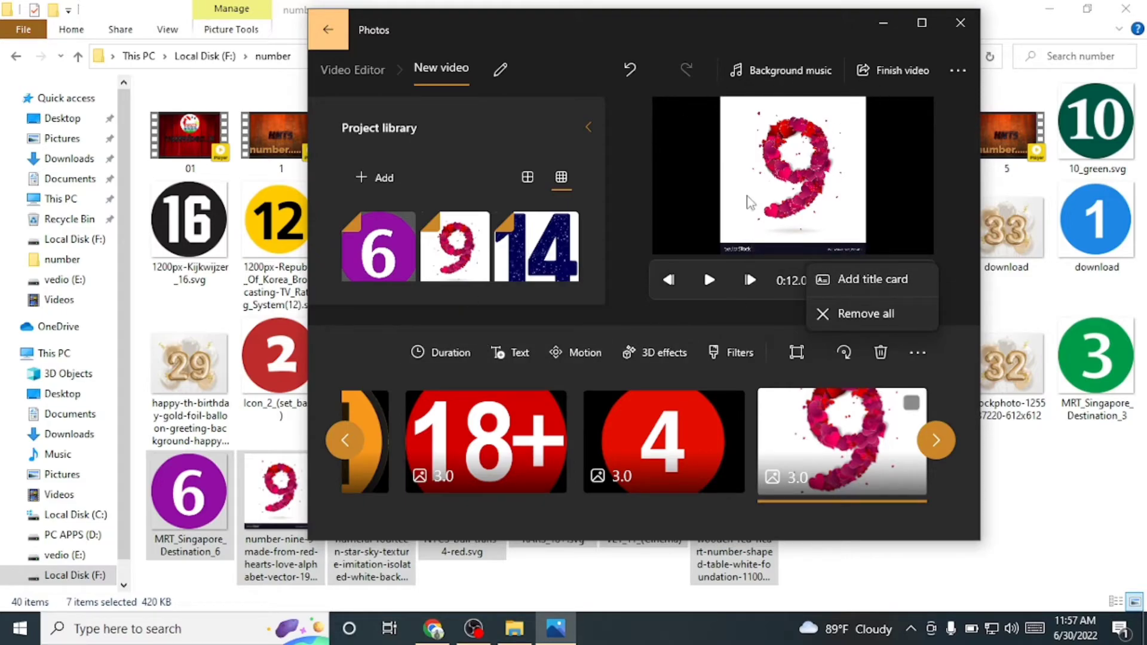
pyautogui.click(880, 67)
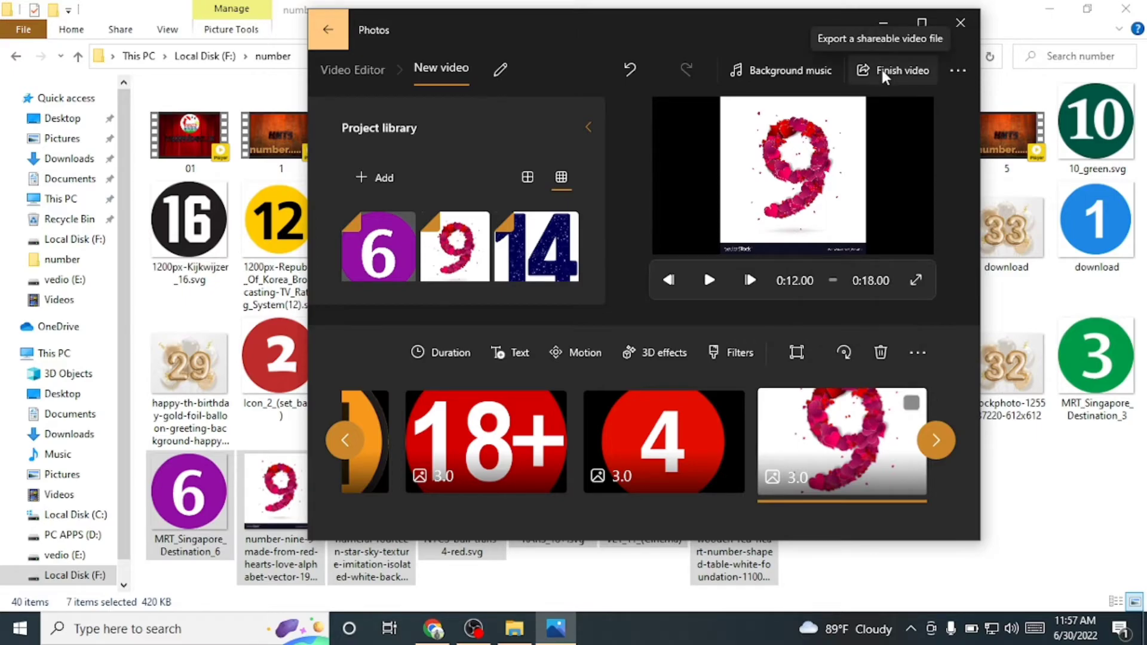
pyautogui.click(882, 62)
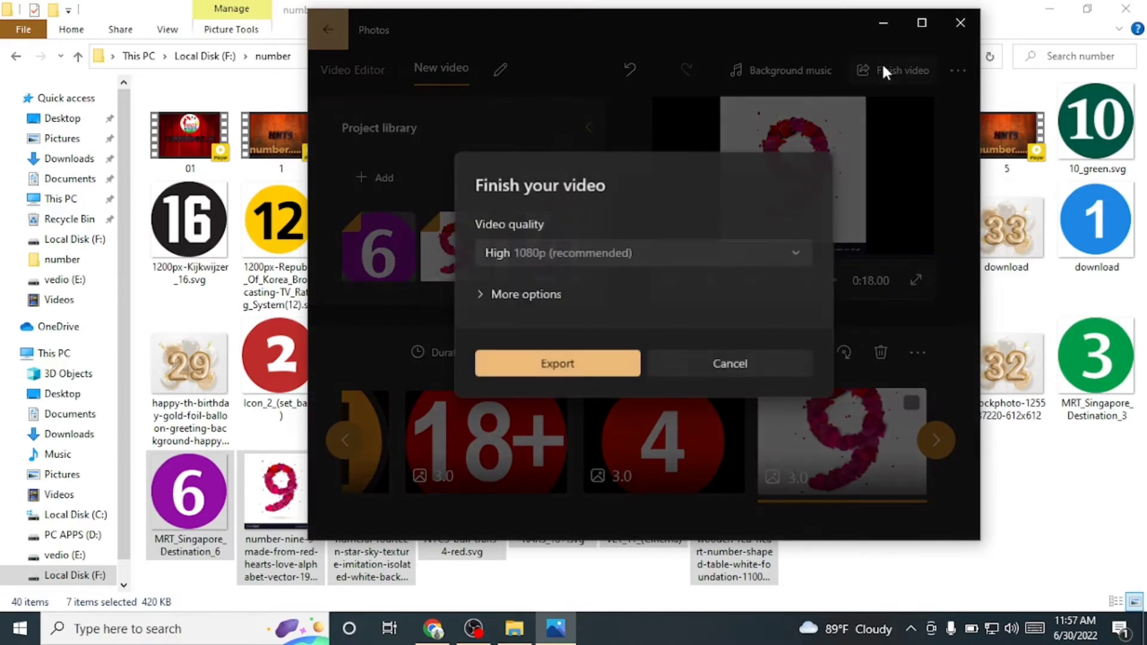
pyautogui.click(786, 254)
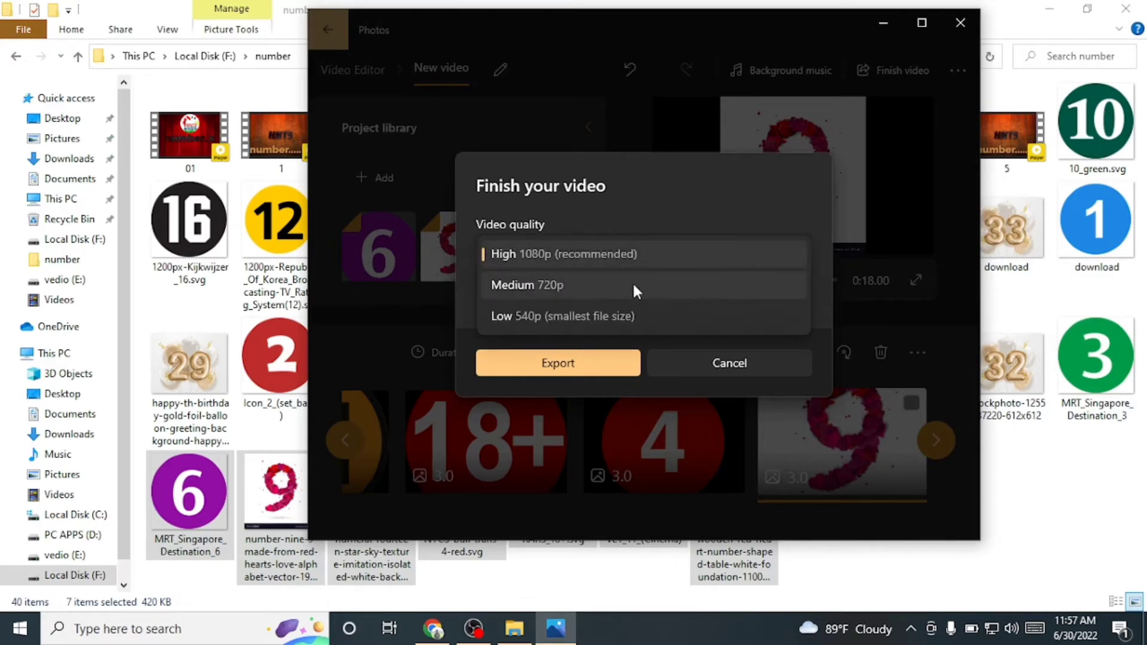
pyautogui.click(615, 284)
pyautogui.click(626, 257)
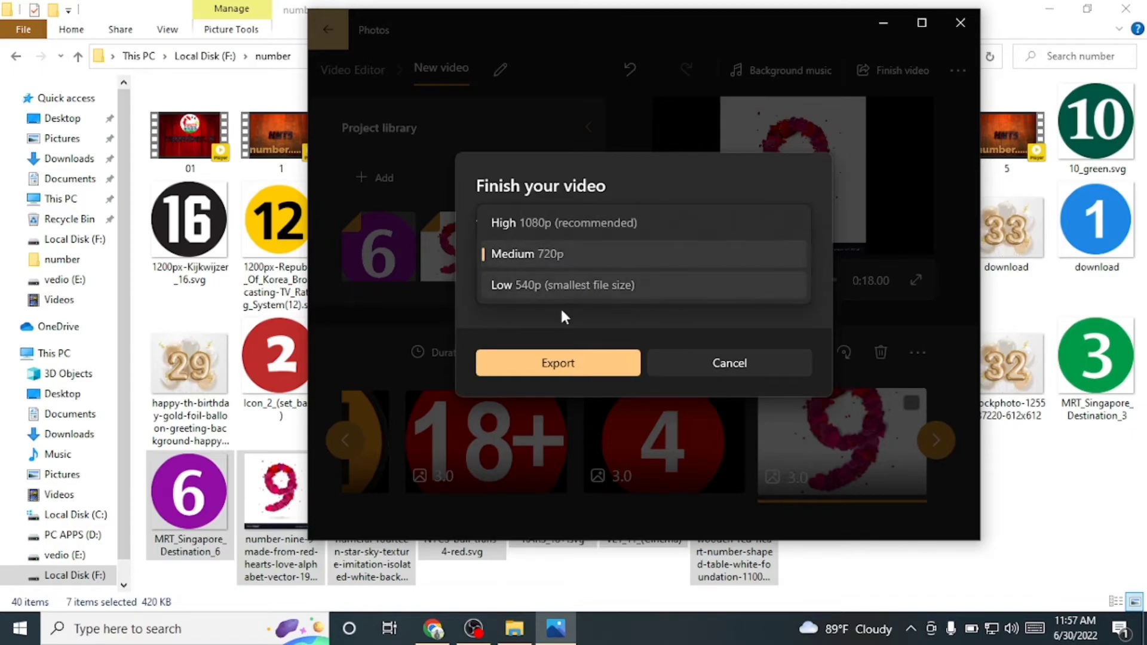
pyautogui.click(556, 371)
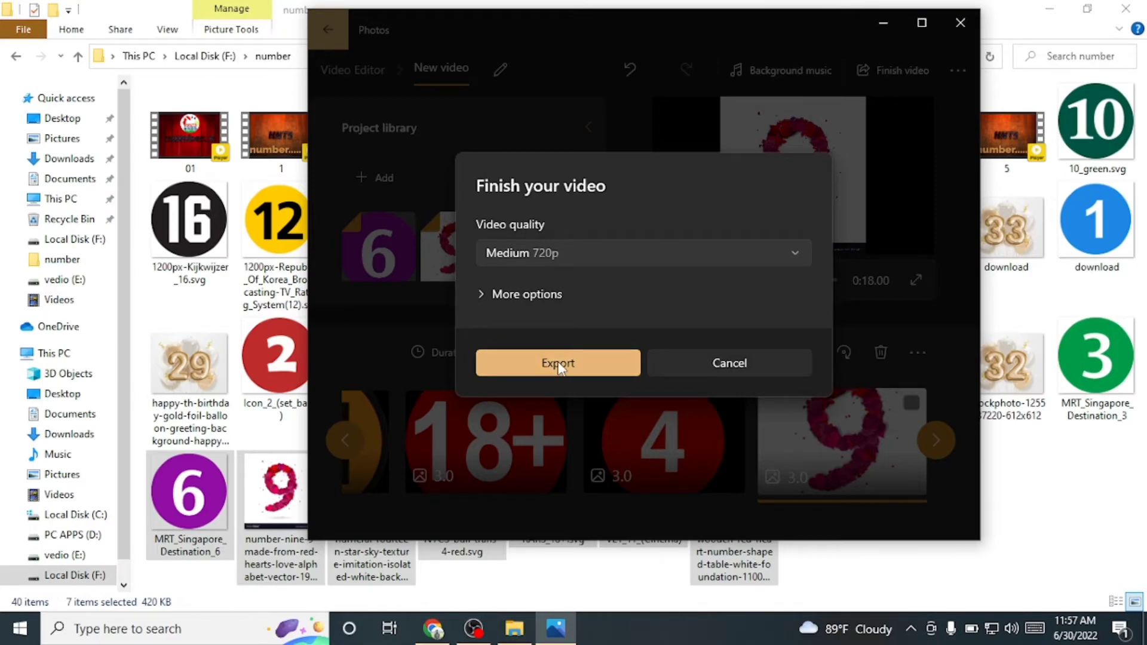
pyautogui.click(559, 364)
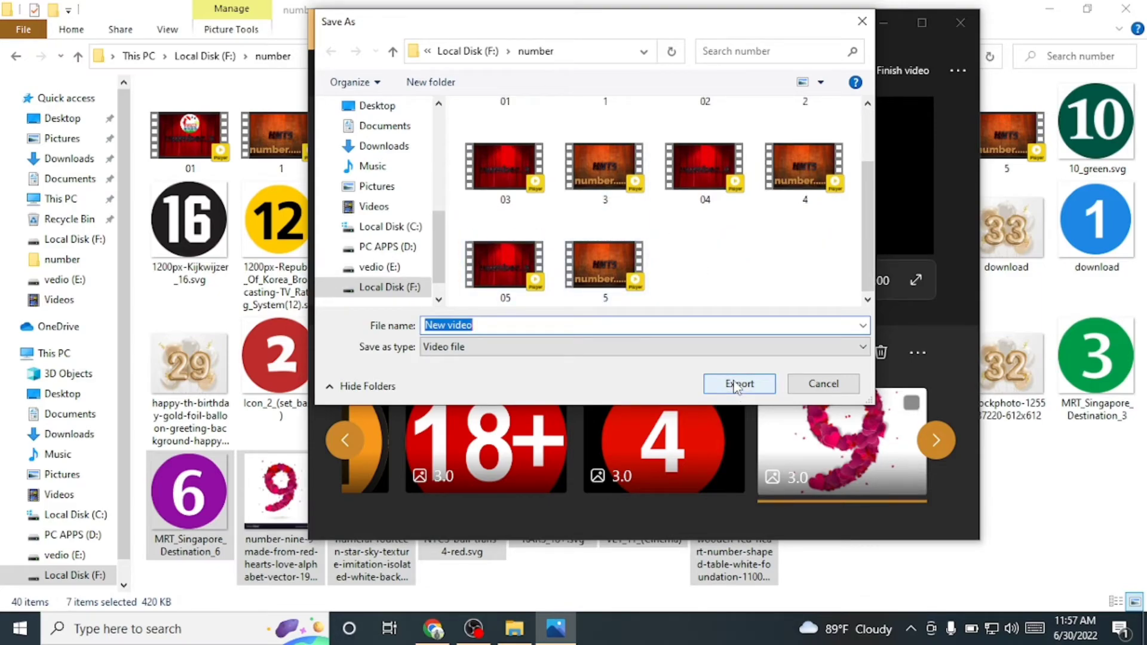
pyautogui.click(736, 385)
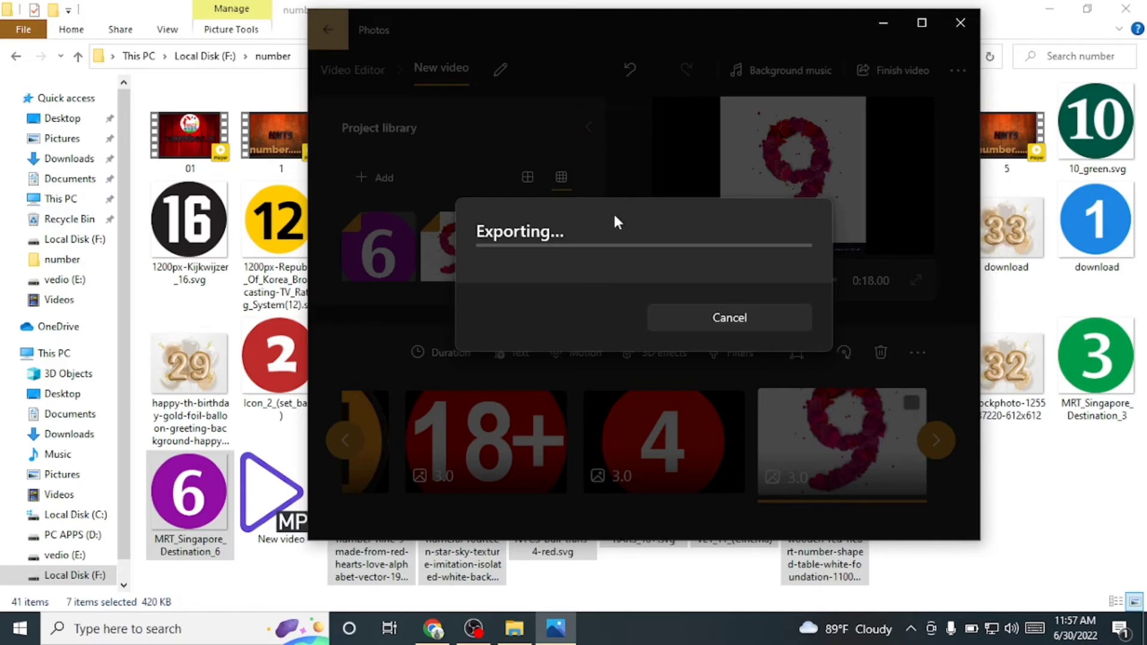